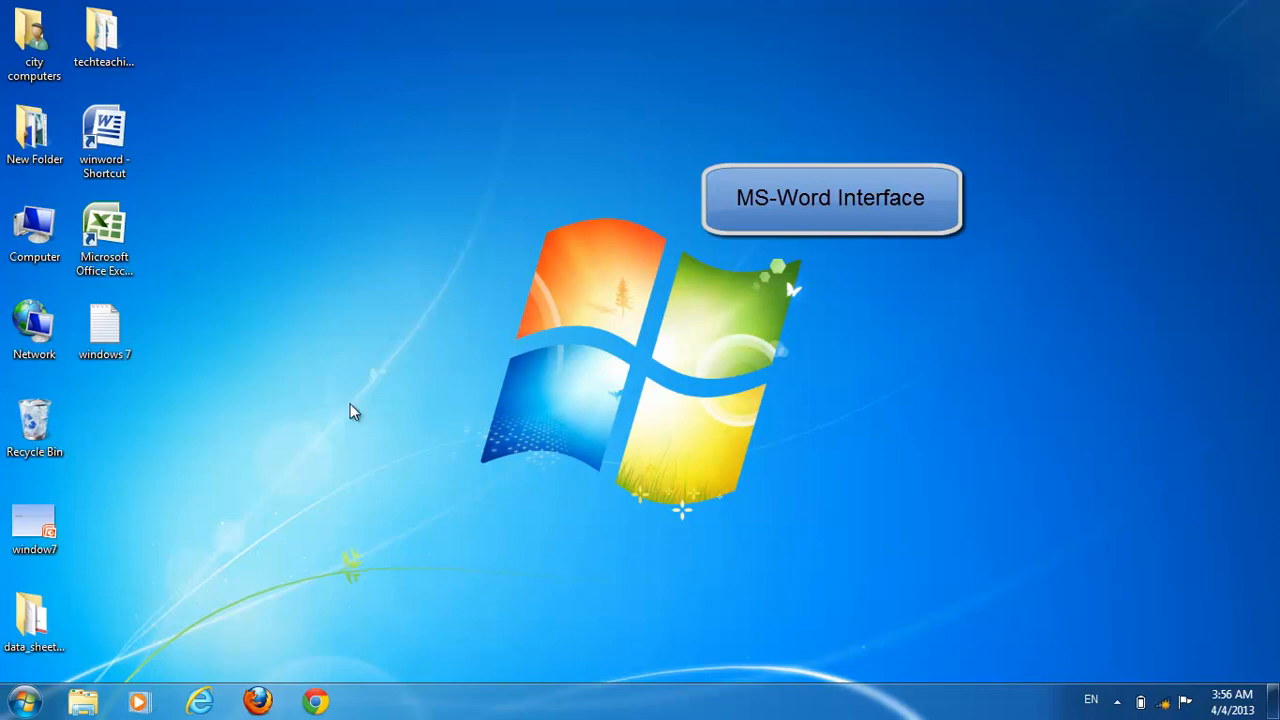
Launch Microsoft Word by running the command winword
{"action": "left_click", "coordinate": [18, 708]}
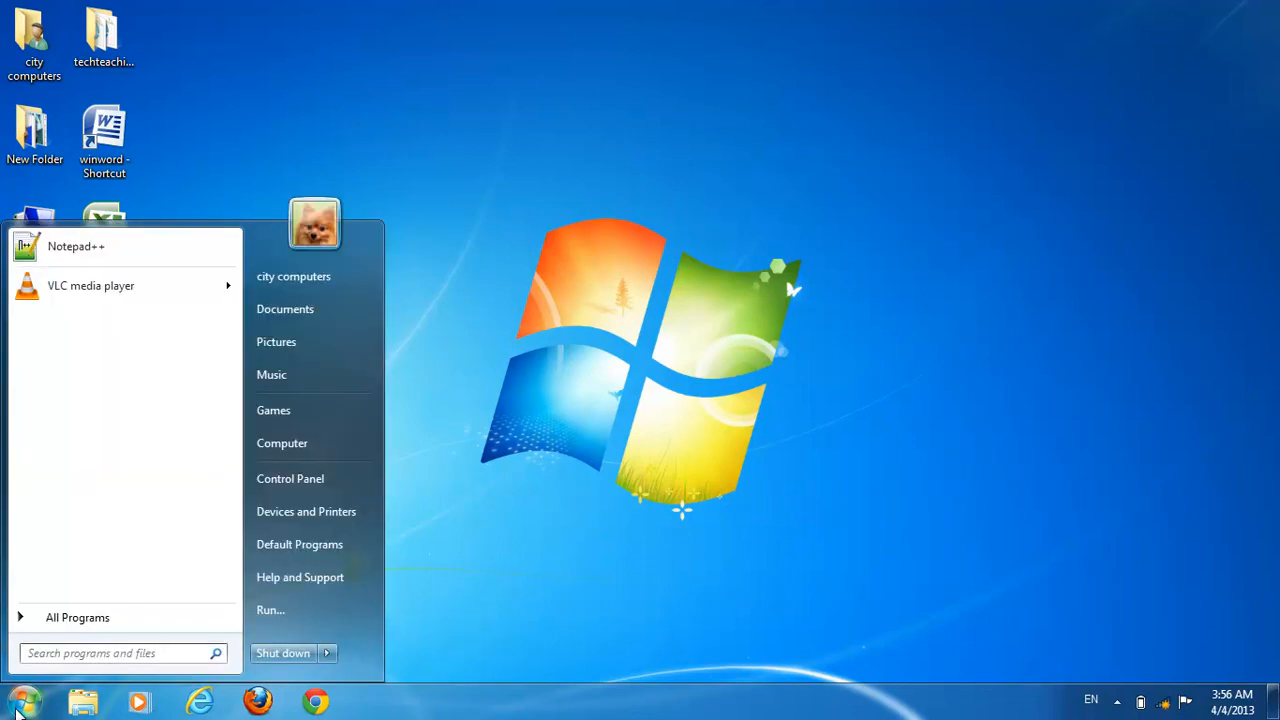
{"action": "left_click", "coordinate": [287, 614]}
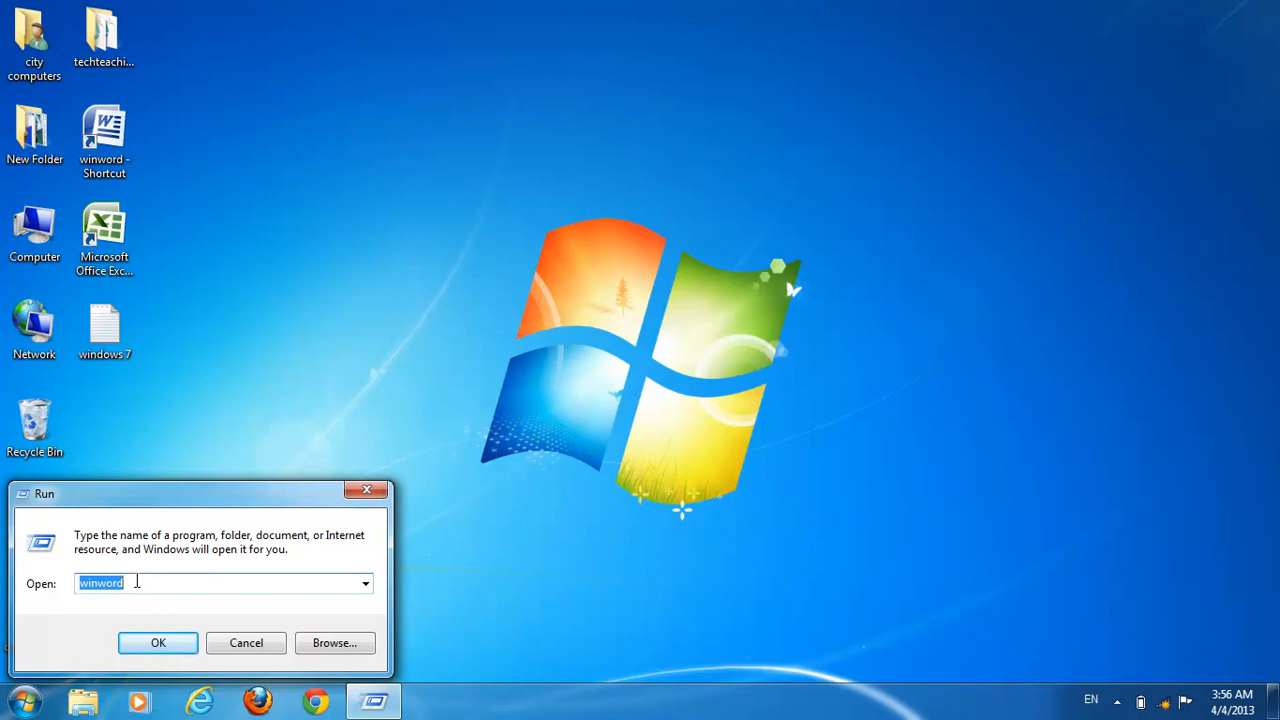
{"action": "key", "text": "BackSpace"}
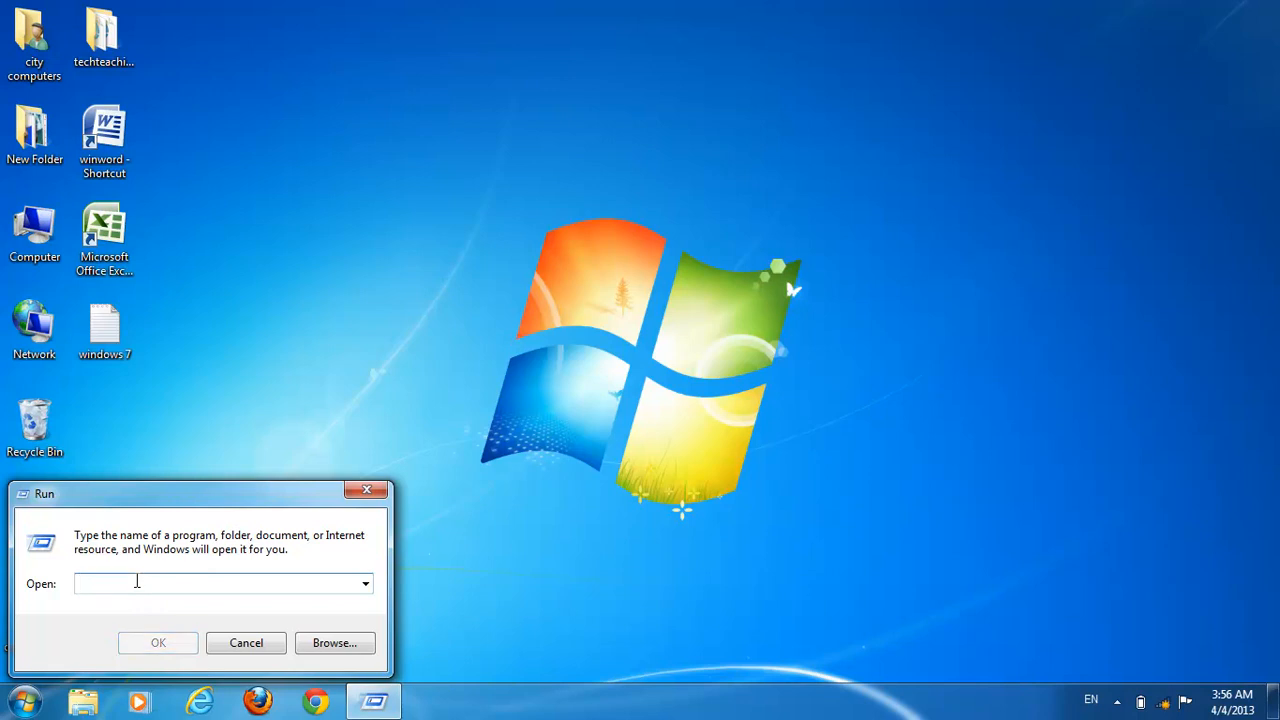
{"action": "type", "text": "winword"}
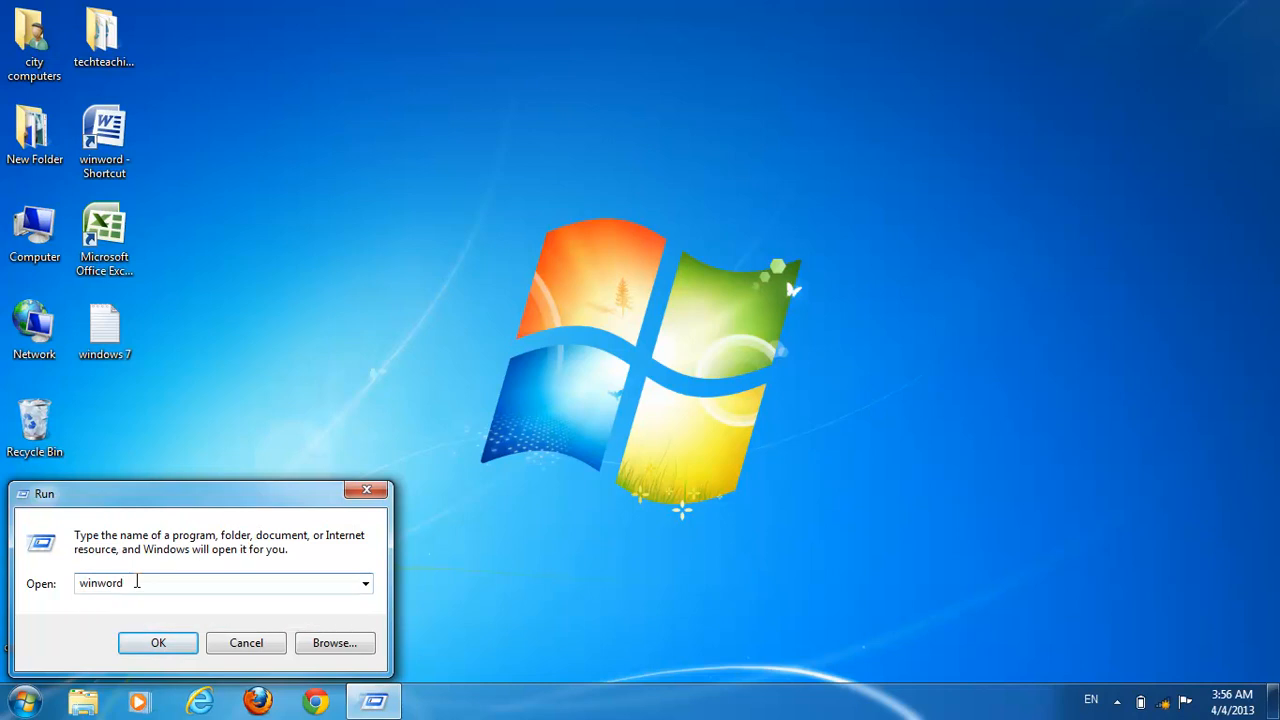
{"action": "left_click", "coordinate": [156, 645]}
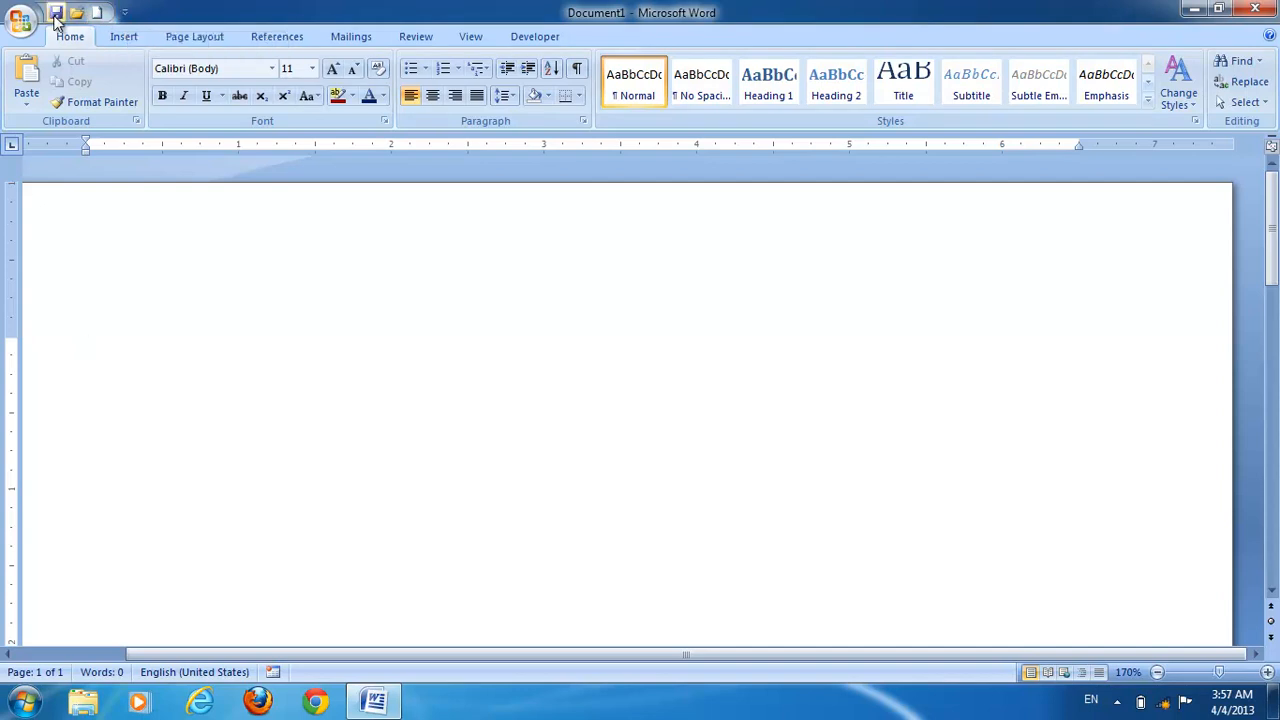
Examine the Quick Access Toolbar customization options and the ribbon's command groups from Insert through Developer, returning to Home
{"action": "left_click", "coordinate": [125, 14]}
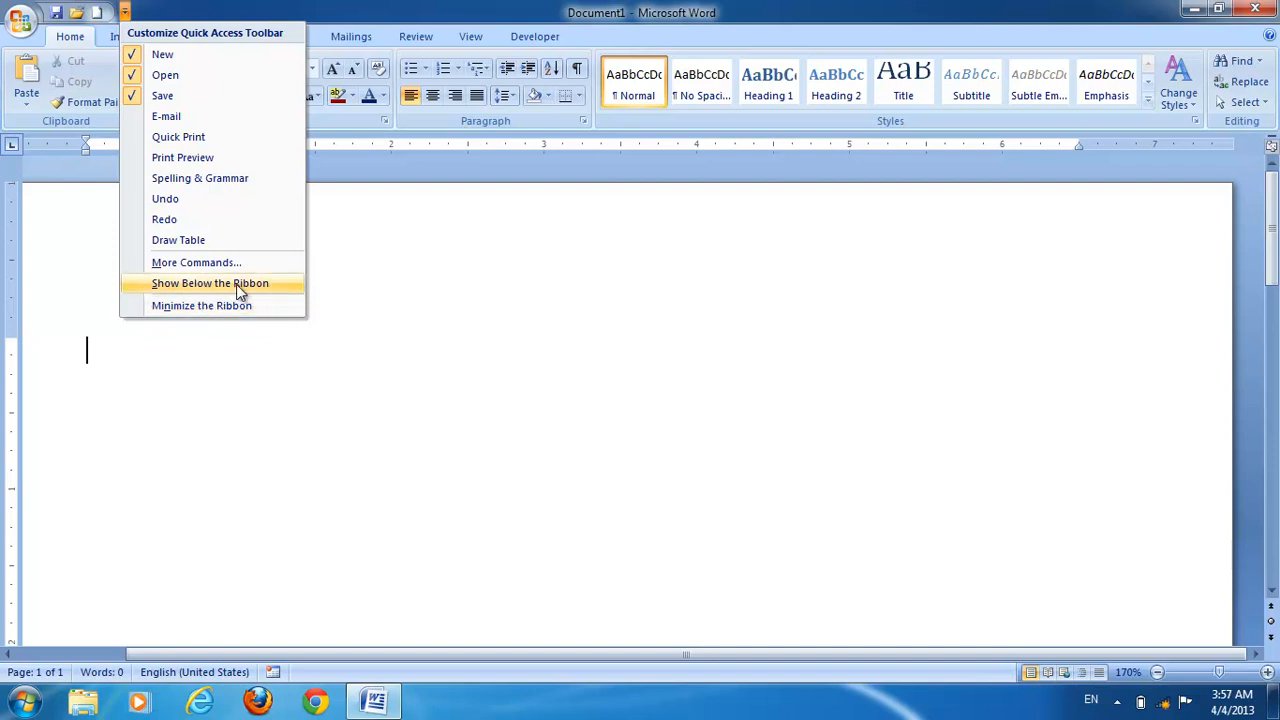
{"action": "left_click", "coordinate": [314, 360]}
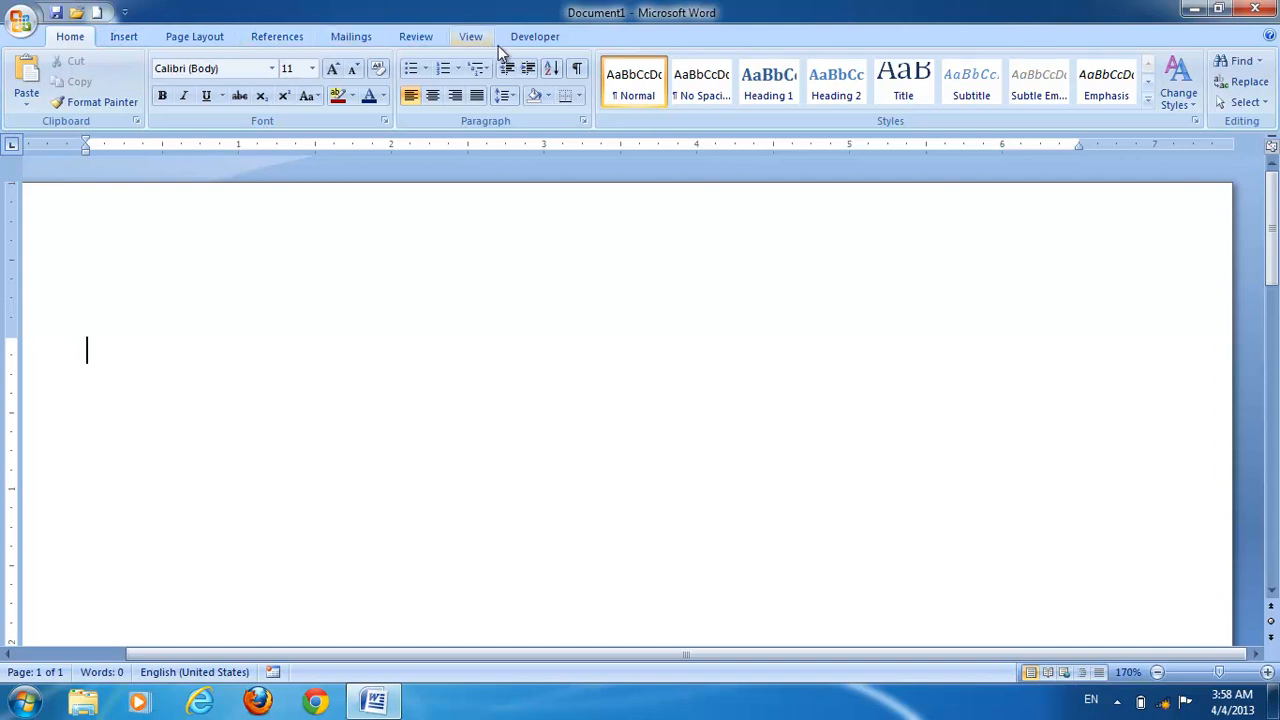
{"action": "left_click", "coordinate": [124, 38]}
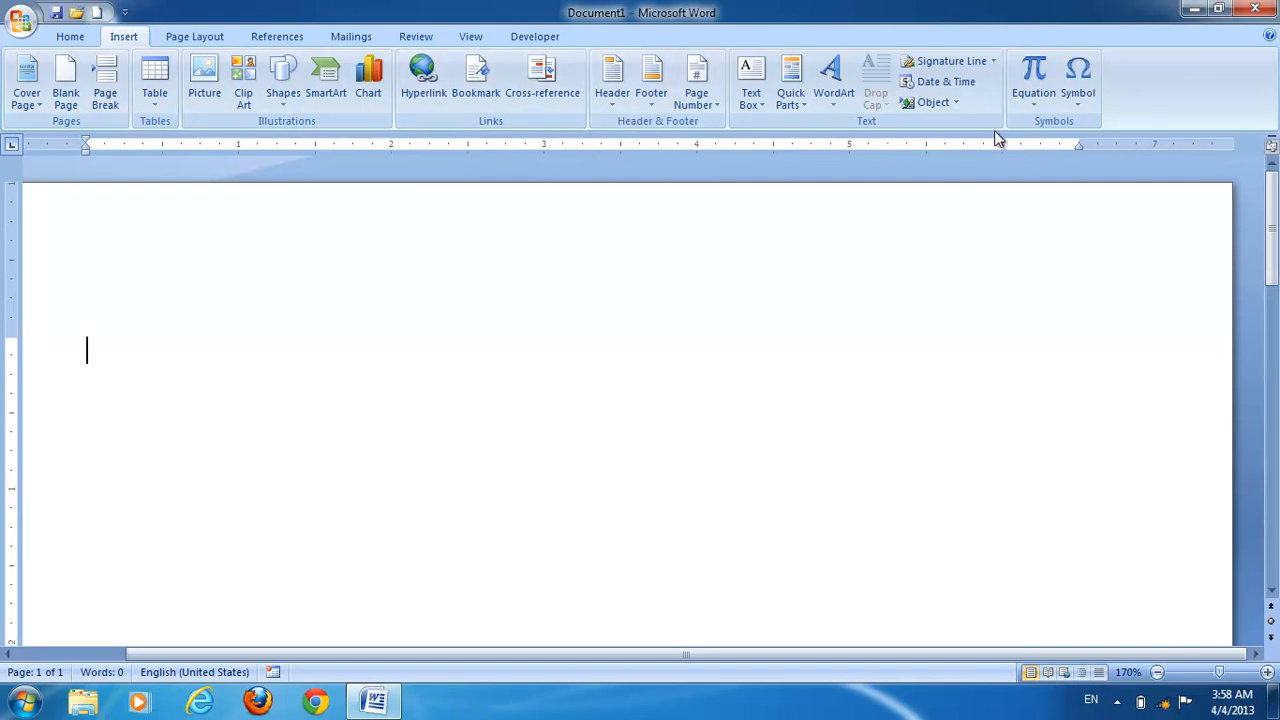
{"action": "left_click", "coordinate": [191, 38]}
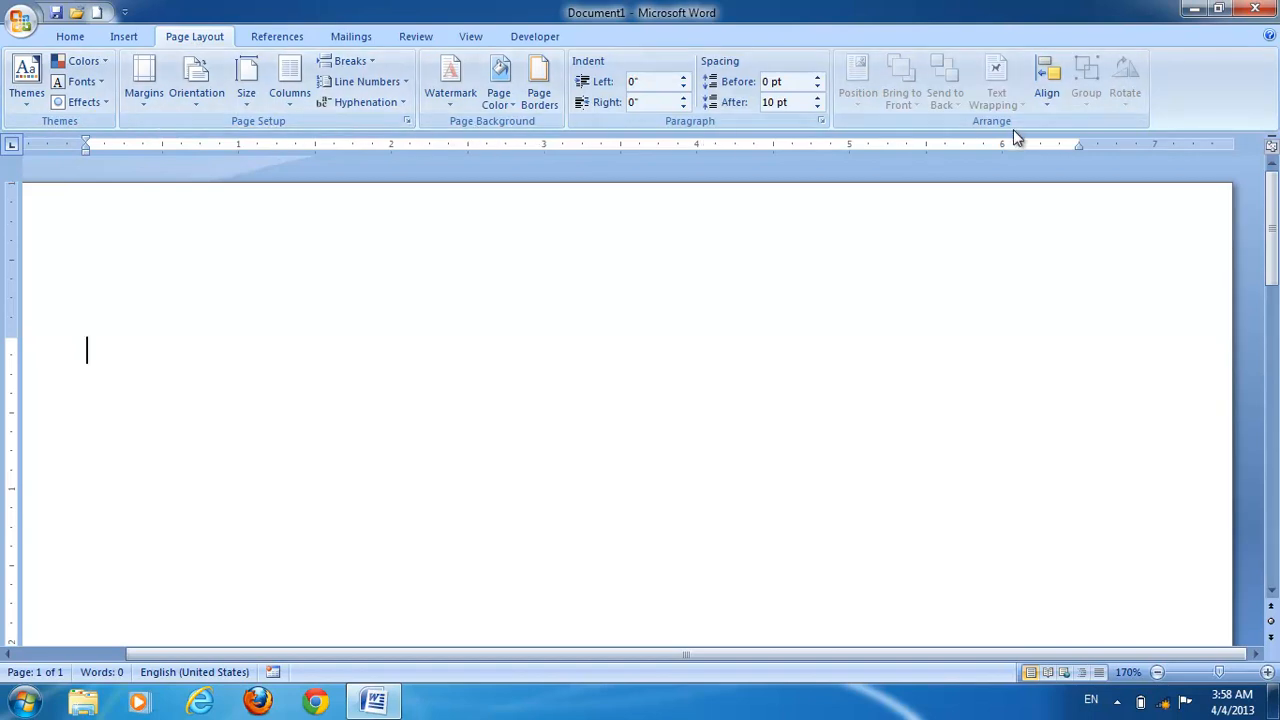
{"action": "left_click", "coordinate": [296, 36]}
{"action": "left_click", "coordinate": [352, 40]}
{"action": "left_click", "coordinate": [426, 39]}
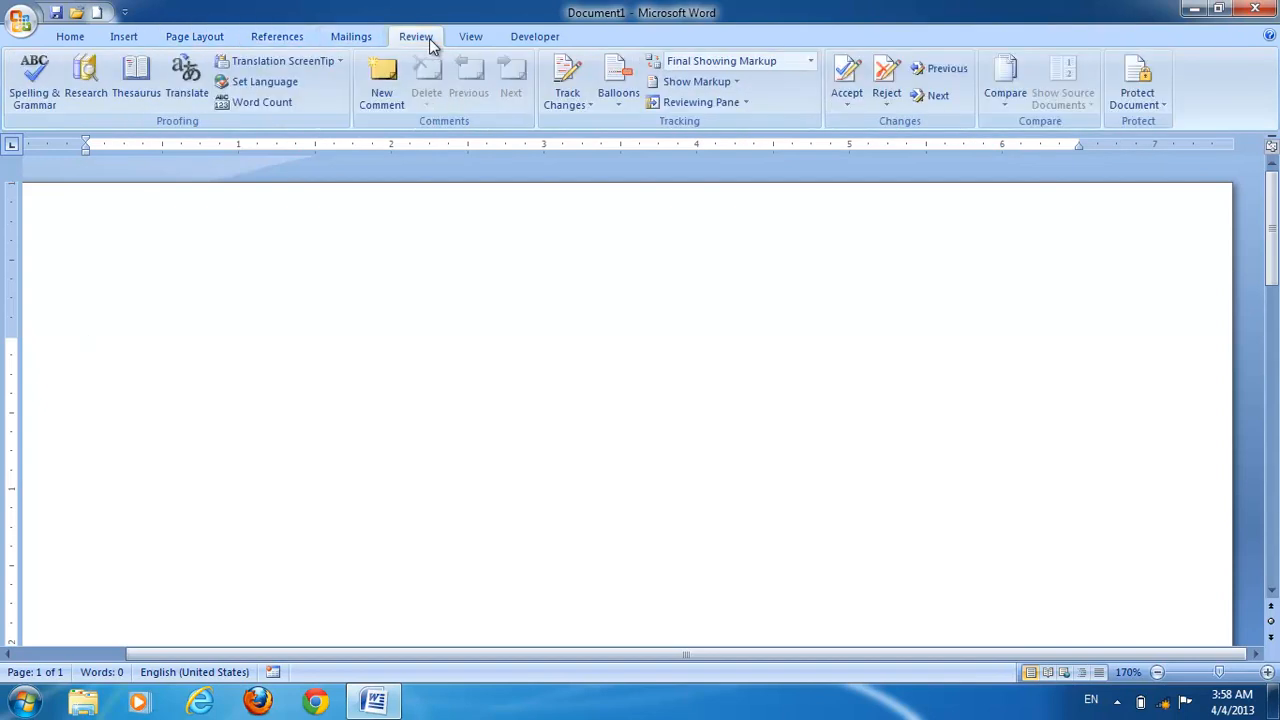
{"action": "left_click", "coordinate": [482, 42]}
{"action": "left_click", "coordinate": [534, 38]}
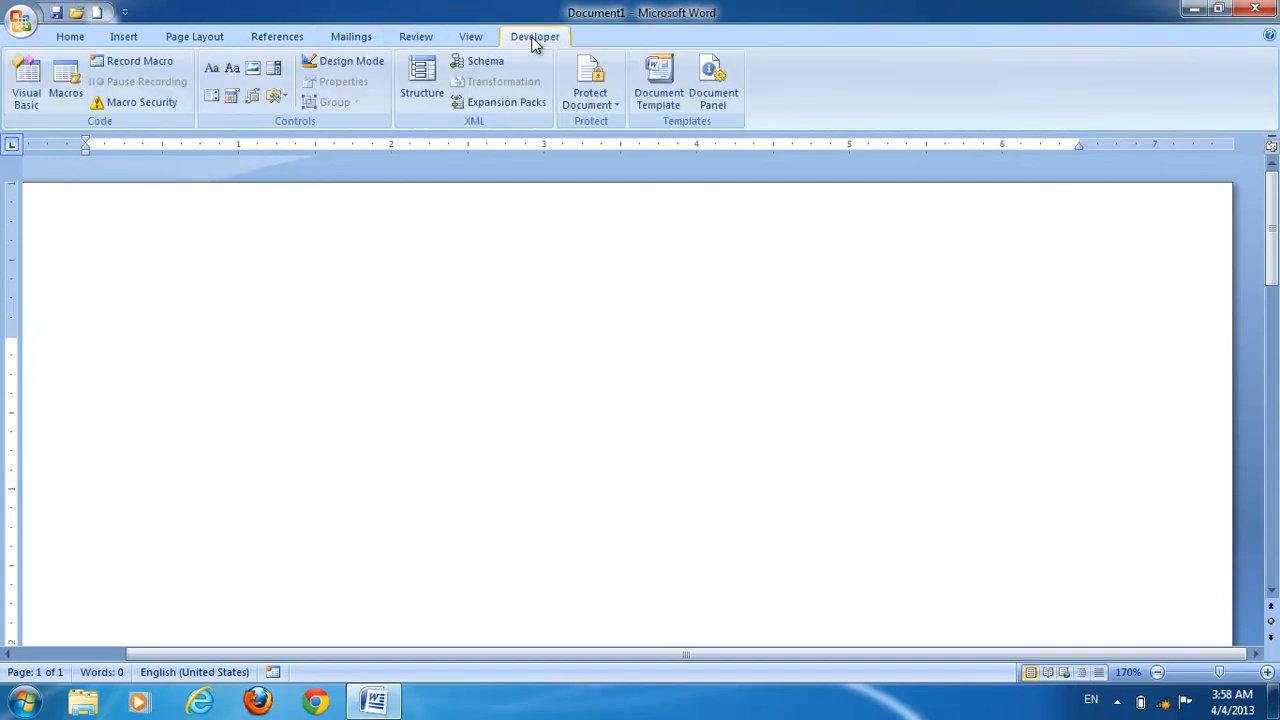
{"action": "left_click", "coordinate": [70, 38]}
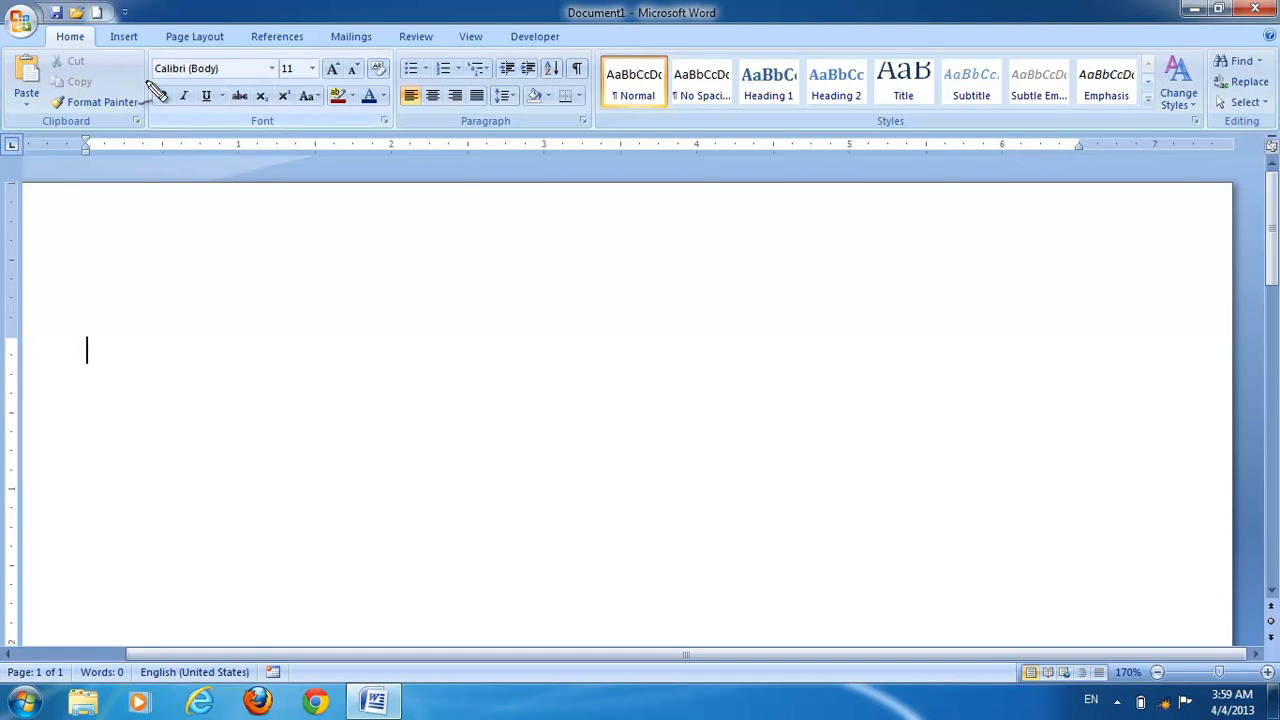
{"action": "mouse_move", "coordinate": [148, 50]}
{"action": "left_mouse_down"}
{"action": "mouse_move", "coordinate": [150, 128]}
{"action": "mouse_move", "coordinate": [409, 124]}
{"action": "mouse_move", "coordinate": [408, 62]}
{"action": "mouse_move", "coordinate": [237, 55]}
{"action": "left_mouse_up"}
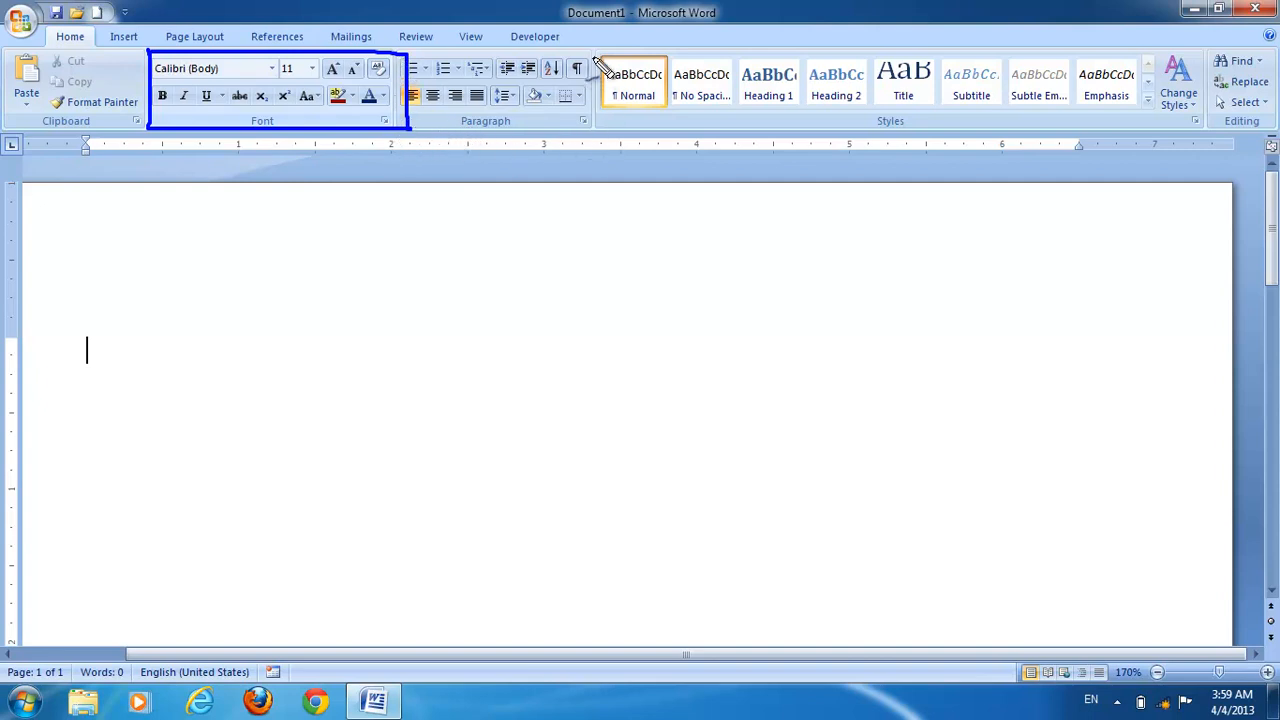
{"action": "mouse_move", "coordinate": [585, 70]}
{"action": "left_mouse_down"}
{"action": "mouse_move", "coordinate": [591, 50]}
{"action": "mouse_move", "coordinate": [397, 48]}
{"action": "mouse_move", "coordinate": [423, 137]}
{"action": "mouse_move", "coordinate": [576, 135]}
{"action": "left_mouse_up"}
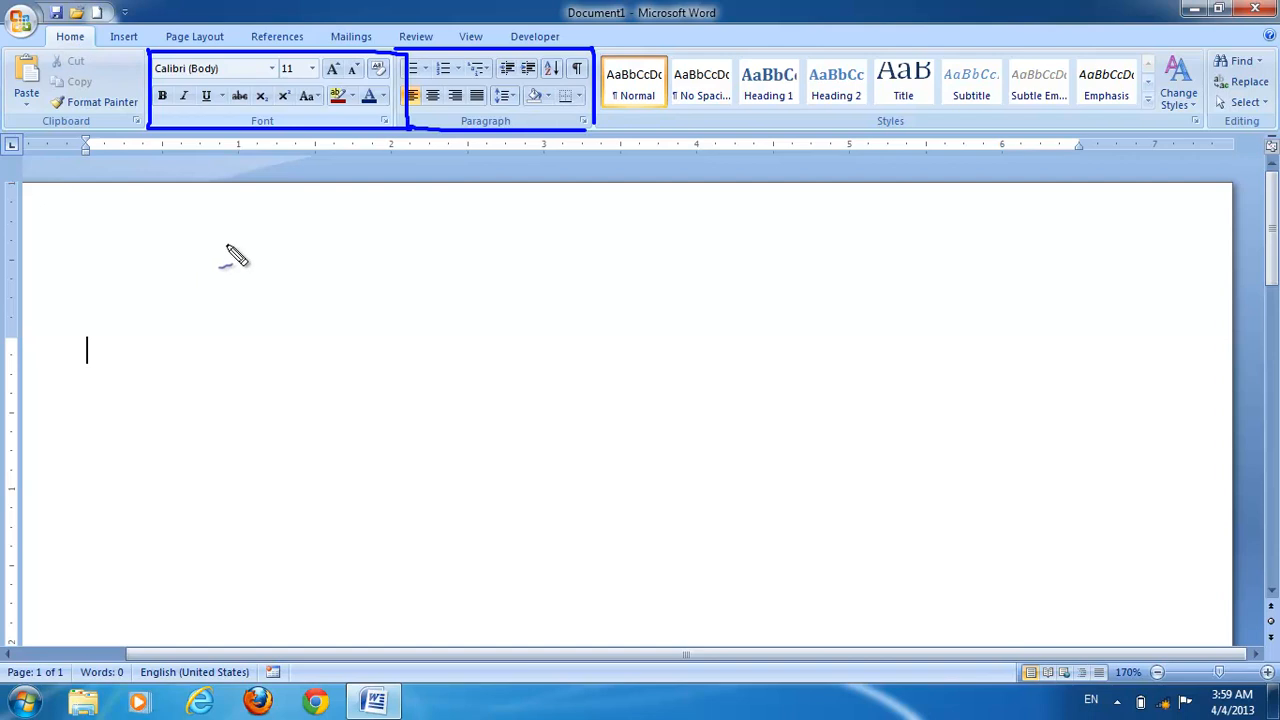
{"action": "left_click_drag", "start_coordinate": [57, 45], "coordinate": [90, 46]}
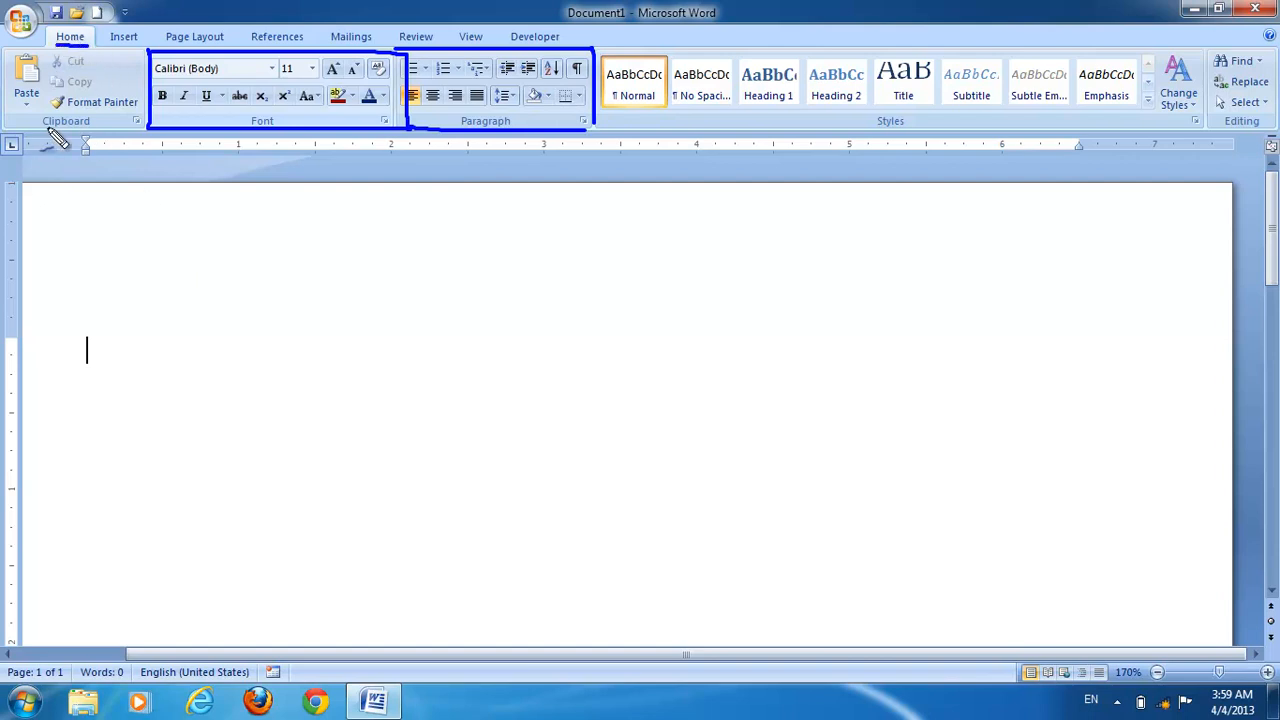
{"action": "left_click_drag", "start_coordinate": [45, 127], "coordinate": [89, 127]}
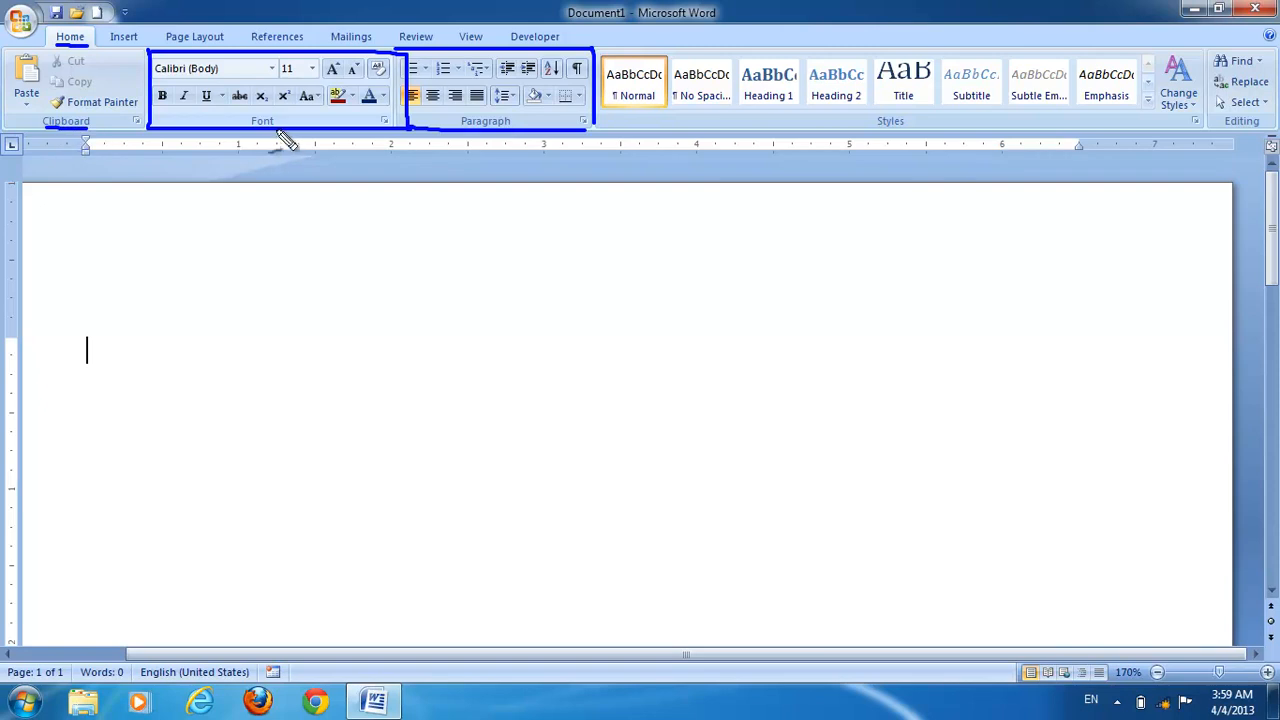
{"action": "left_click_drag", "start_coordinate": [866, 128], "coordinate": [910, 128]}
{"action": "left_click_drag", "start_coordinate": [1228, 128], "coordinate": [1263, 127]}
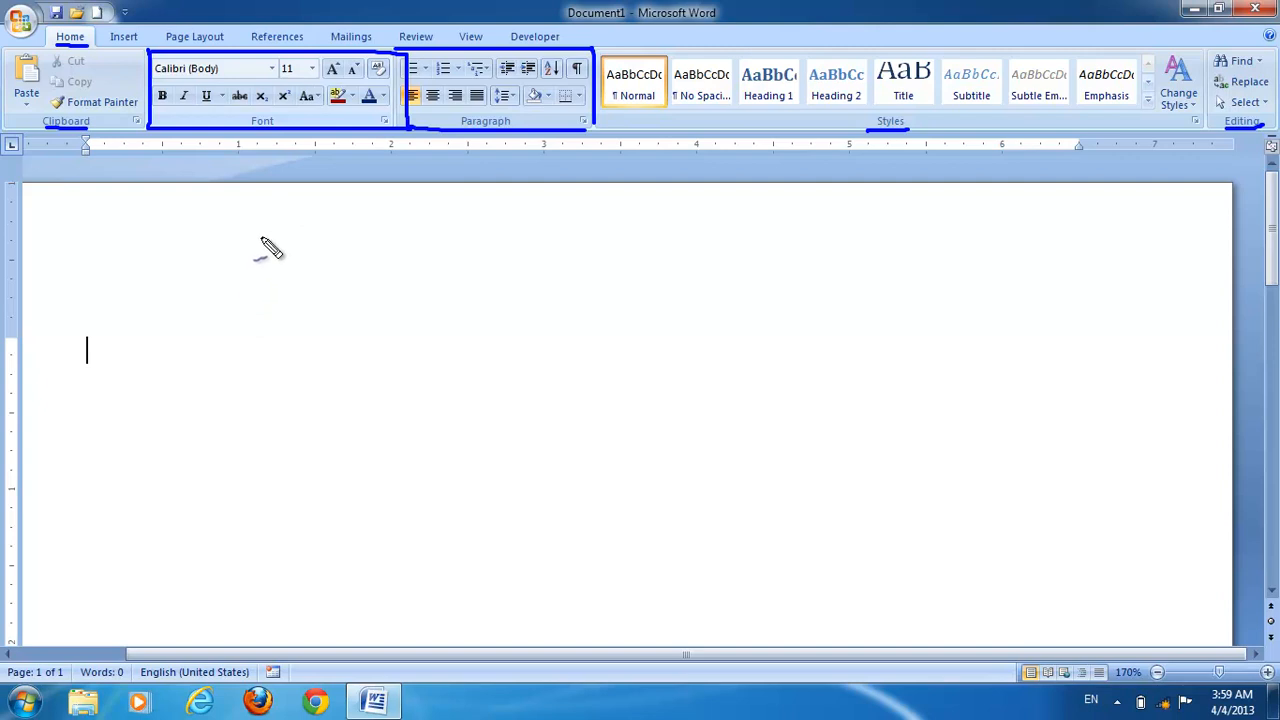
{"action": "mouse_move", "coordinate": [259, 242]}
{"action": "left_mouse_down"}
{"action": "mouse_move", "coordinate": [261, 285]}
{"action": "mouse_move", "coordinate": [259, 270]}
{"action": "mouse_move", "coordinate": [304, 290]}
{"action": "left_mouse_up"}
{"action": "mouse_move", "coordinate": [312, 216]}
{"action": "left_mouse_down"}
{"action": "mouse_move", "coordinate": [331, 376]}
{"action": "mouse_move", "coordinate": [385, 222]}
{"action": "left_mouse_up"}
{"action": "left_click_drag", "start_coordinate": [316, 297], "coordinate": [390, 297]}
{"action": "left_click_drag", "start_coordinate": [330, 372], "coordinate": [402, 369]}
{"action": "left_click_drag", "start_coordinate": [407, 211], "coordinate": [419, 252]}
{"action": "left_click_drag", "start_coordinate": [386, 208], "coordinate": [449, 209]}
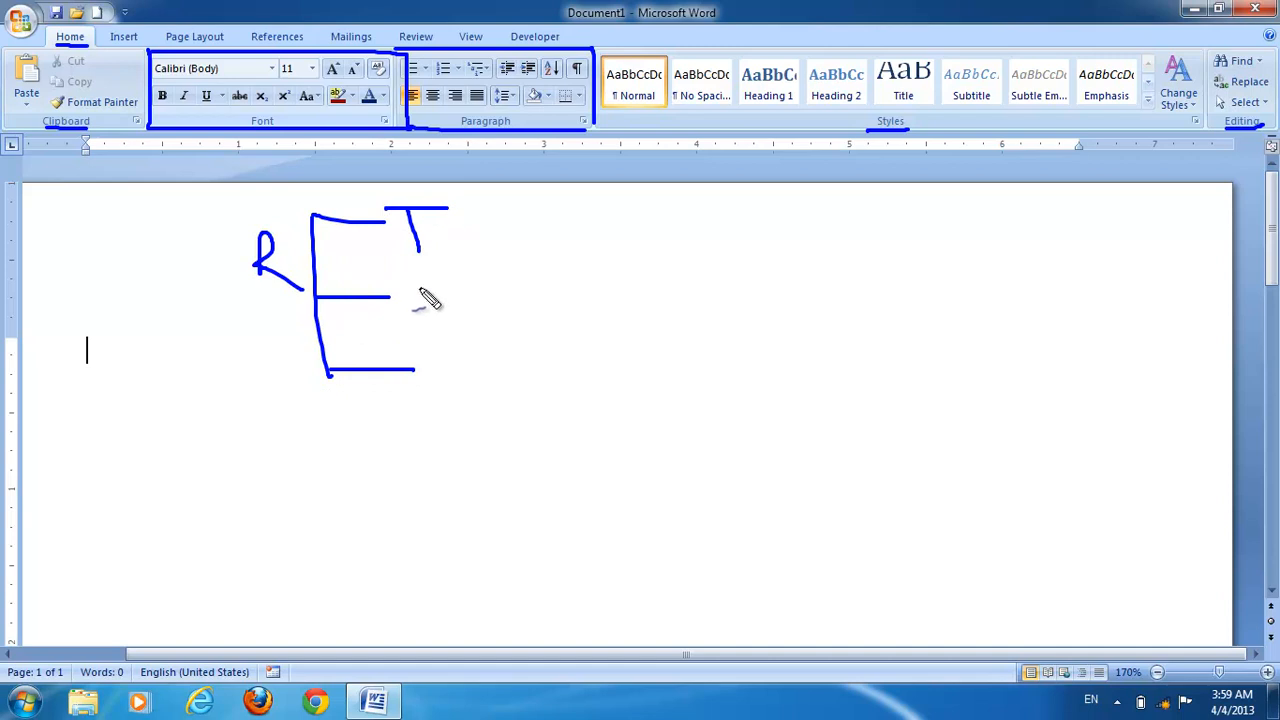
{"action": "mouse_move", "coordinate": [424, 283]}
{"action": "left_mouse_down"}
{"action": "mouse_move", "coordinate": [402, 320]}
{"action": "mouse_move", "coordinate": [445, 338]}
{"action": "mouse_move", "coordinate": [440, 405]}
{"action": "mouse_move", "coordinate": [506, 411]}
{"action": "left_mouse_up"}
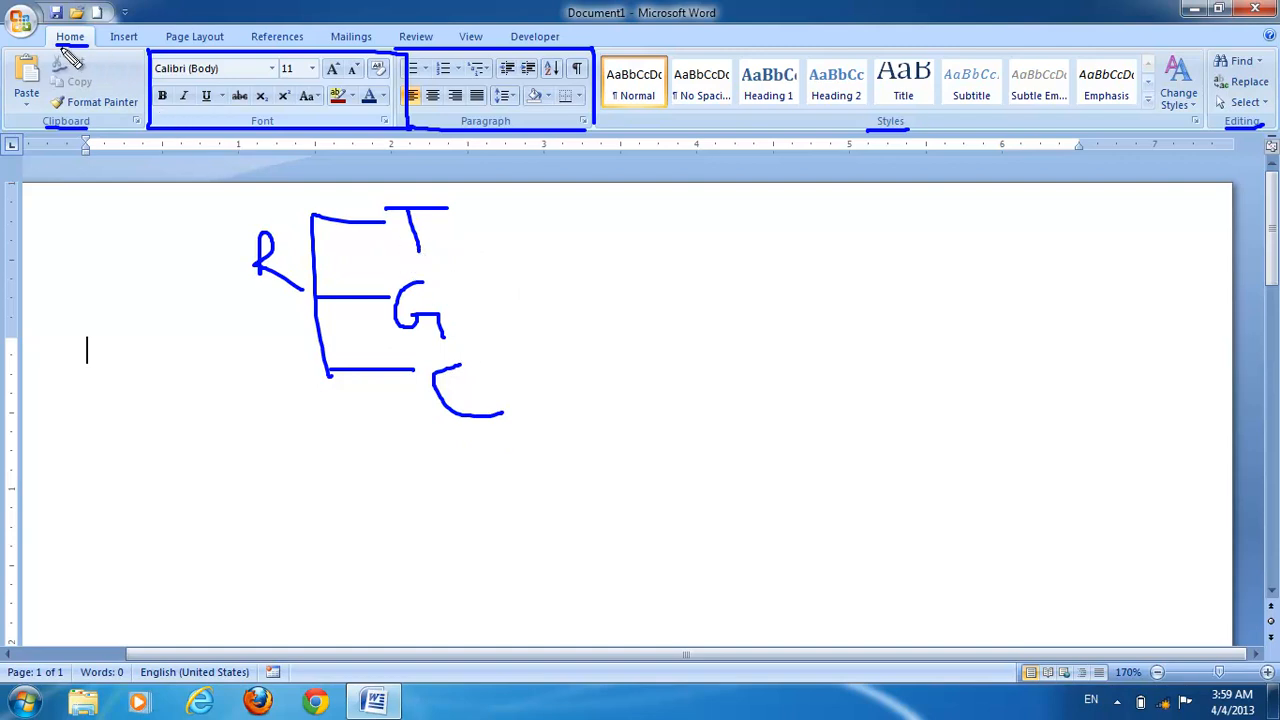
{"action": "left_click_drag", "start_coordinate": [125, 50], "coordinate": [141, 51]}
{"action": "left_click_drag", "start_coordinate": [218, 44], "coordinate": [590, 41]}
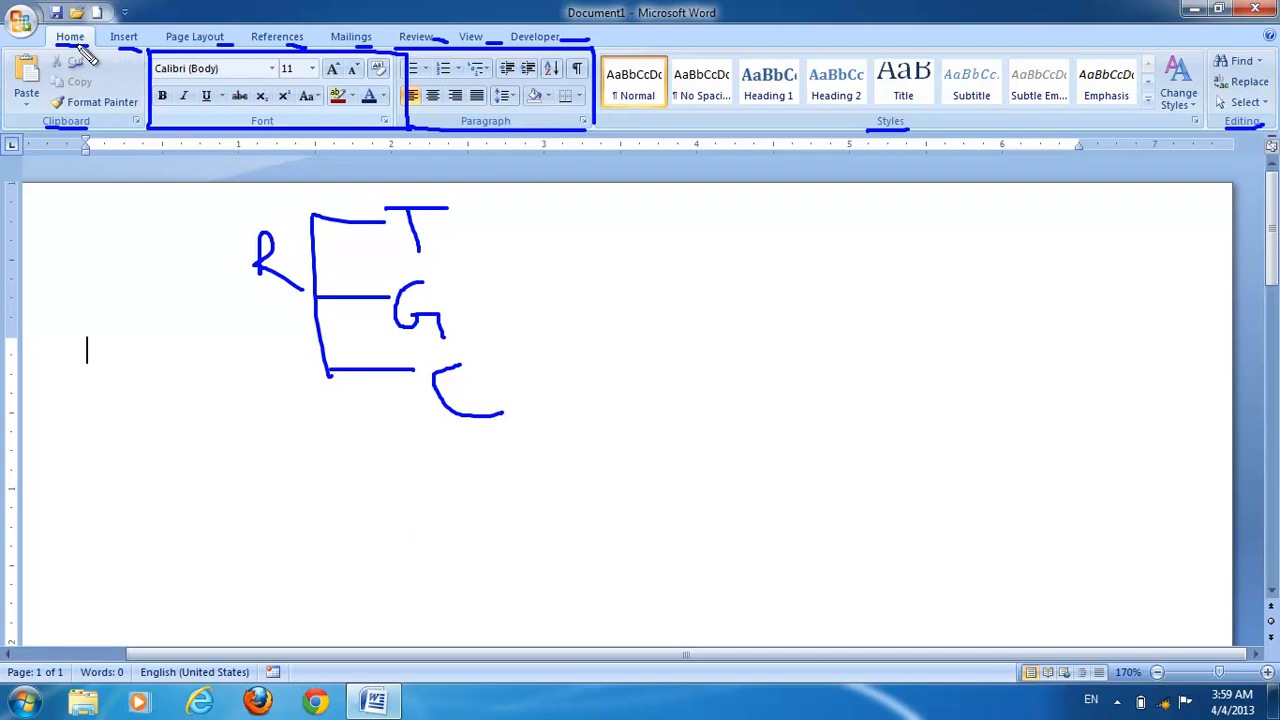
{"action": "mouse_move", "coordinate": [448, 335]}
{"action": "left_mouse_down"}
{"action": "mouse_move", "coordinate": [491, 309]}
{"action": "mouse_move", "coordinate": [449, 307]}
{"action": "mouse_move", "coordinate": [471, 330]}
{"action": "left_mouse_up"}
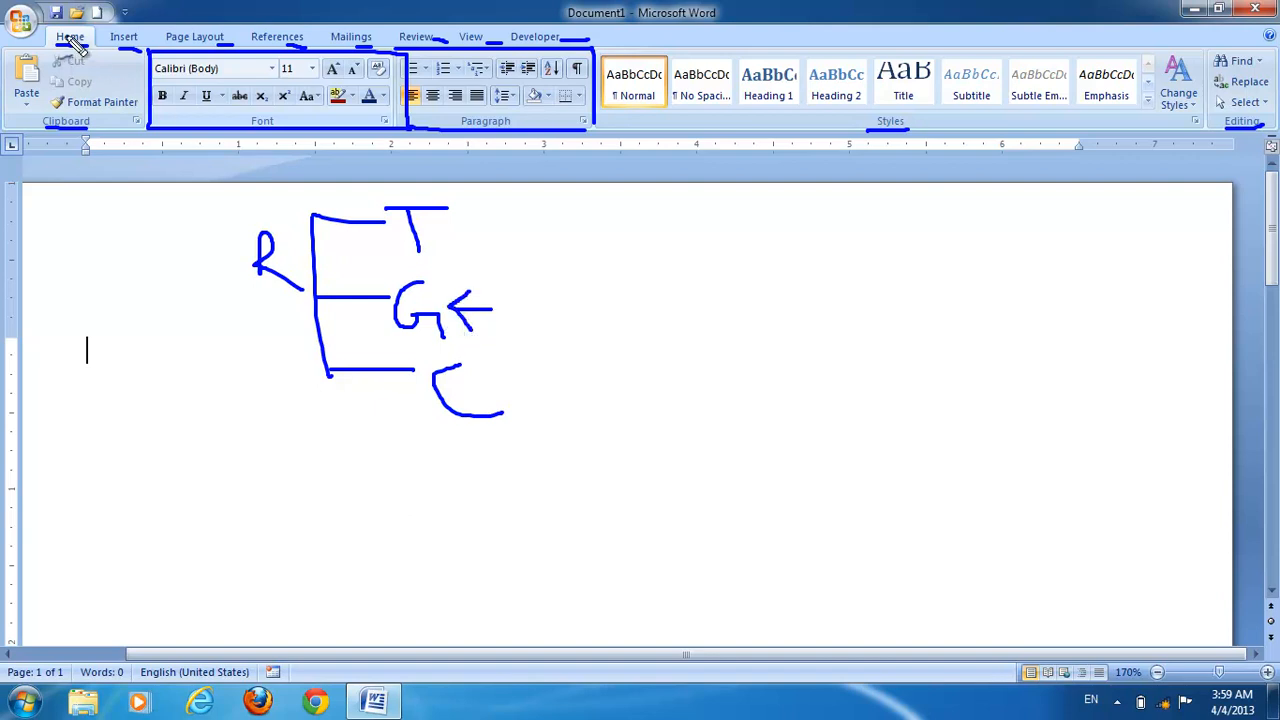
{"action": "left_click_drag", "start_coordinate": [44, 127], "coordinate": [89, 126]}
{"action": "left_click_drag", "start_coordinate": [240, 126], "coordinate": [283, 126]}
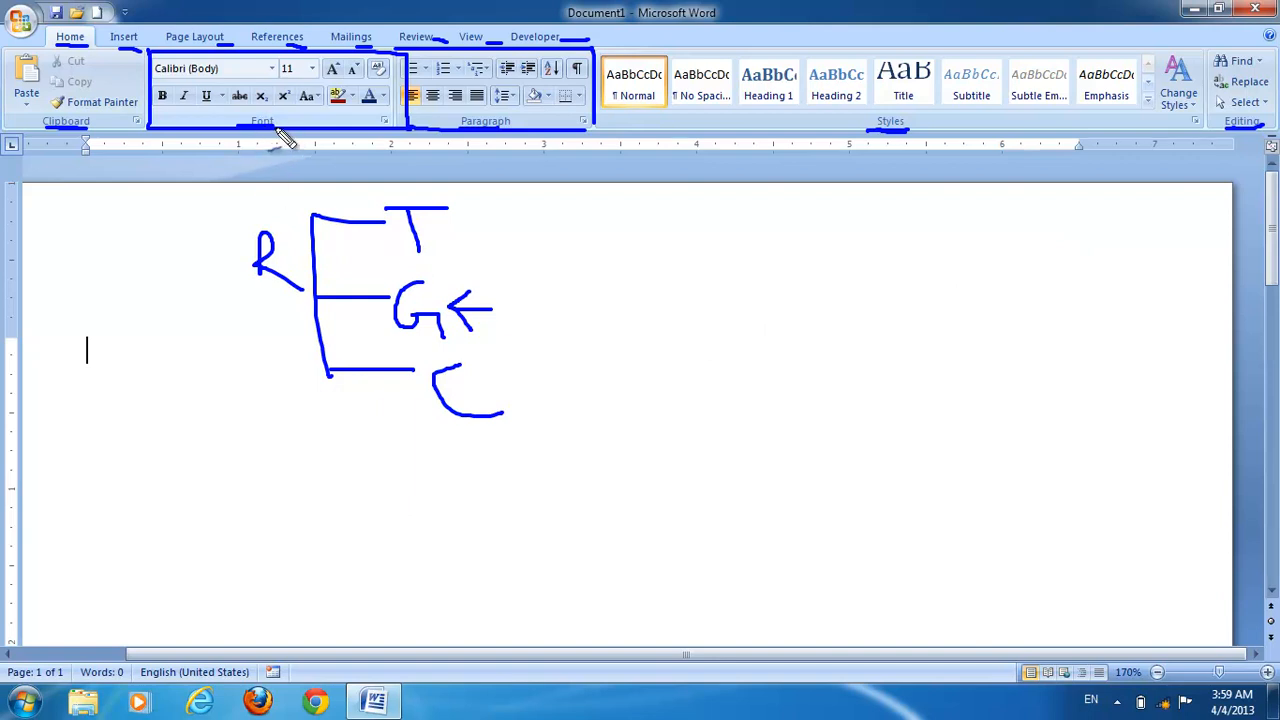
{"action": "mouse_move", "coordinate": [612, 396]}
{"action": "left_mouse_down"}
{"action": "mouse_move", "coordinate": [530, 397]}
{"action": "mouse_move", "coordinate": [557, 413]}
{"action": "left_mouse_up"}
{"action": "left_click_drag", "start_coordinate": [626, 351], "coordinate": [645, 480]}
{"action": "mouse_move", "coordinate": [626, 349]}
{"action": "left_mouse_down"}
{"action": "mouse_move", "coordinate": [656, 348]}
{"action": "mouse_move", "coordinate": [669, 374]}
{"action": "left_mouse_up"}
{"action": "left_click_drag", "start_coordinate": [662, 326], "coordinate": [677, 386]}
{"action": "mouse_move", "coordinate": [641, 440]}
{"action": "left_mouse_down"}
{"action": "mouse_move", "coordinate": [709, 429]}
{"action": "mouse_move", "coordinate": [735, 471]}
{"action": "left_mouse_up"}
{"action": "mouse_move", "coordinate": [642, 480]}
{"action": "left_mouse_down"}
{"action": "mouse_move", "coordinate": [650, 503]}
{"action": "mouse_move", "coordinate": [747, 513]}
{"action": "left_mouse_up"}
{"action": "mouse_move", "coordinate": [742, 467]}
{"action": "left_mouse_down"}
{"action": "mouse_move", "coordinate": [760, 492]}
{"action": "mouse_move", "coordinate": [758, 526]}
{"action": "left_mouse_up"}
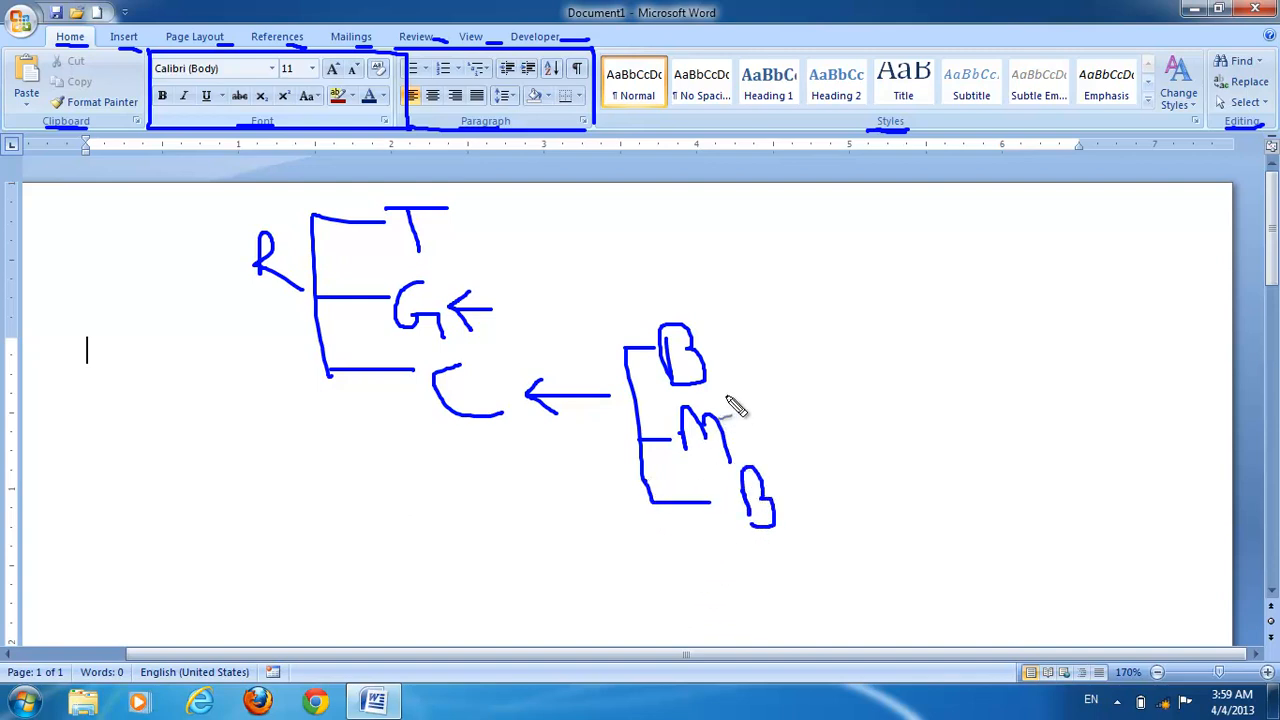
{"action": "mouse_move", "coordinate": [720, 352]}
{"action": "left_mouse_down"}
{"action": "mouse_move", "coordinate": [772, 351]}
{"action": "mouse_move", "coordinate": [719, 360]}
{"action": "mouse_move", "coordinate": [742, 368]}
{"action": "left_mouse_up"}
{"action": "mouse_move", "coordinate": [747, 431]}
{"action": "left_mouse_down"}
{"action": "mouse_move", "coordinate": [793, 430]}
{"action": "mouse_move", "coordinate": [745, 431]}
{"action": "mouse_move", "coordinate": [759, 441]}
{"action": "left_mouse_up"}
{"action": "mouse_move", "coordinate": [794, 494]}
{"action": "left_mouse_down"}
{"action": "mouse_move", "coordinate": [850, 494]}
{"action": "mouse_move", "coordinate": [797, 500]}
{"action": "mouse_move", "coordinate": [821, 519]}
{"action": "left_mouse_up"}
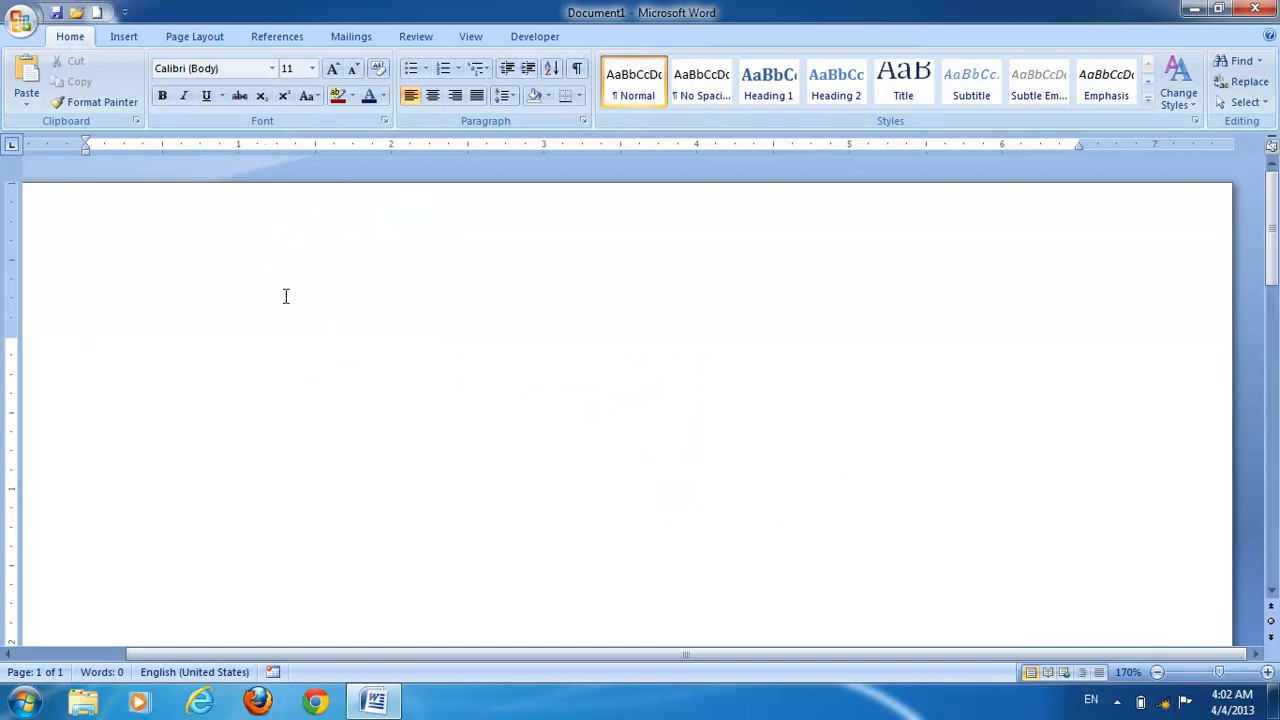
Enter the text "TechTeach India" in the blank document and set its font to Magneto
{"action": "type", "text": "TechTeach India"}
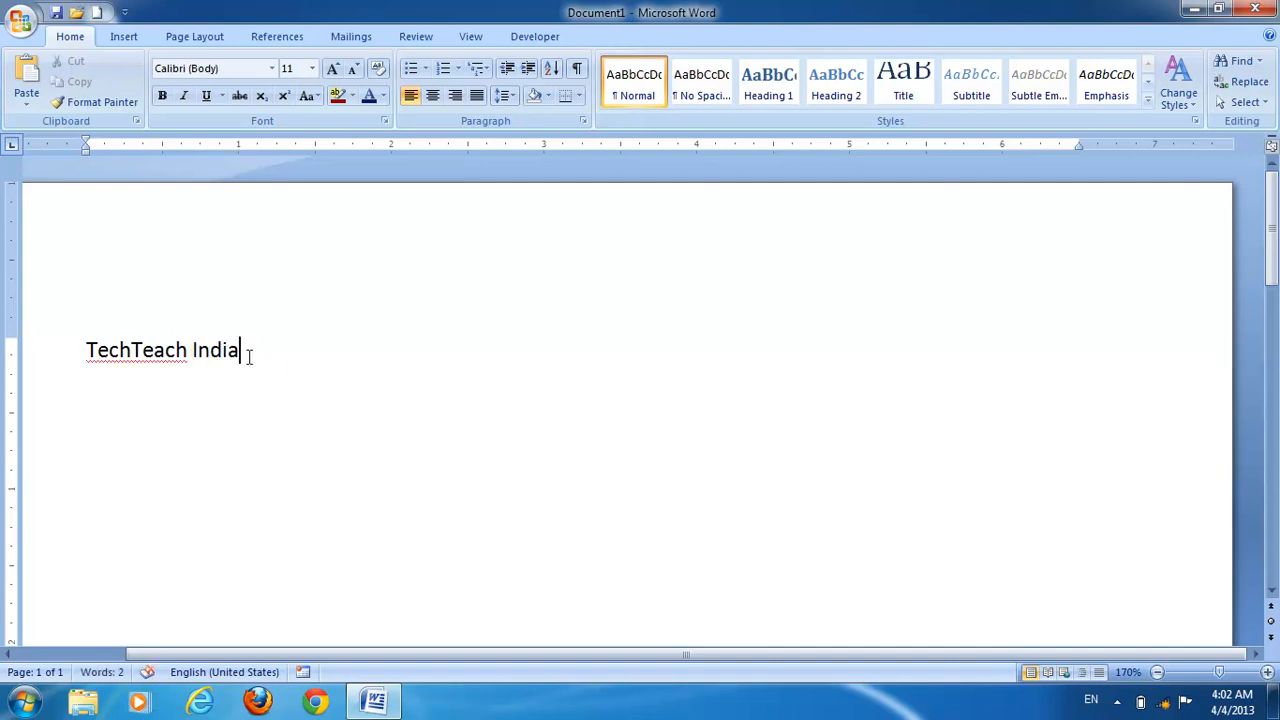
{"action": "left_click_drag", "start_coordinate": [244, 349], "coordinate": [98, 348]}
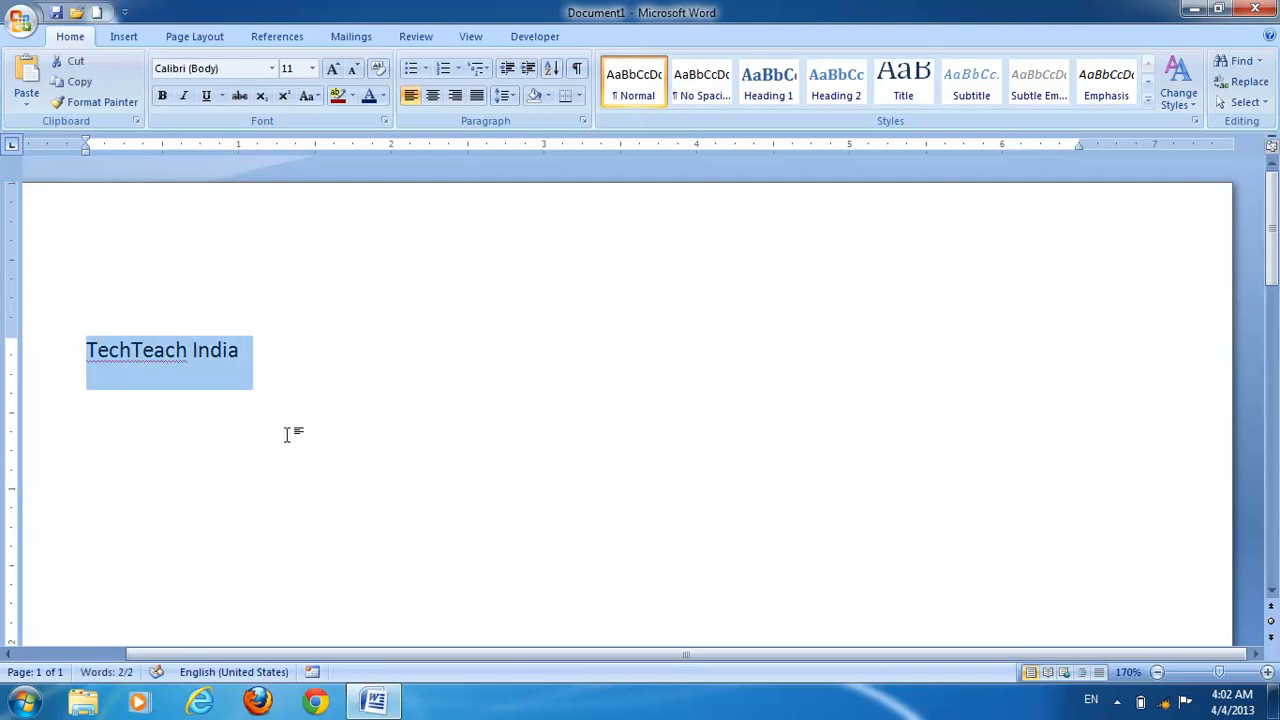
{"action": "left_click", "coordinate": [274, 70]}
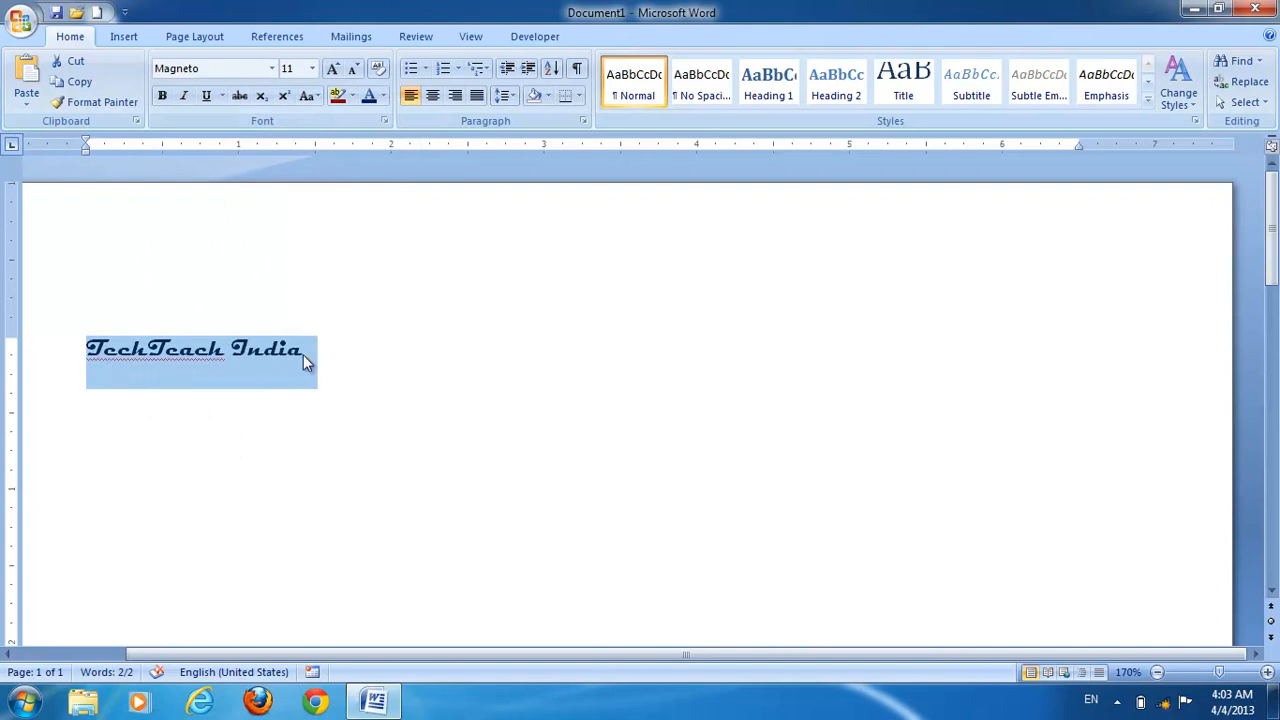
{"action": "left_click", "coordinate": [272, 70]}
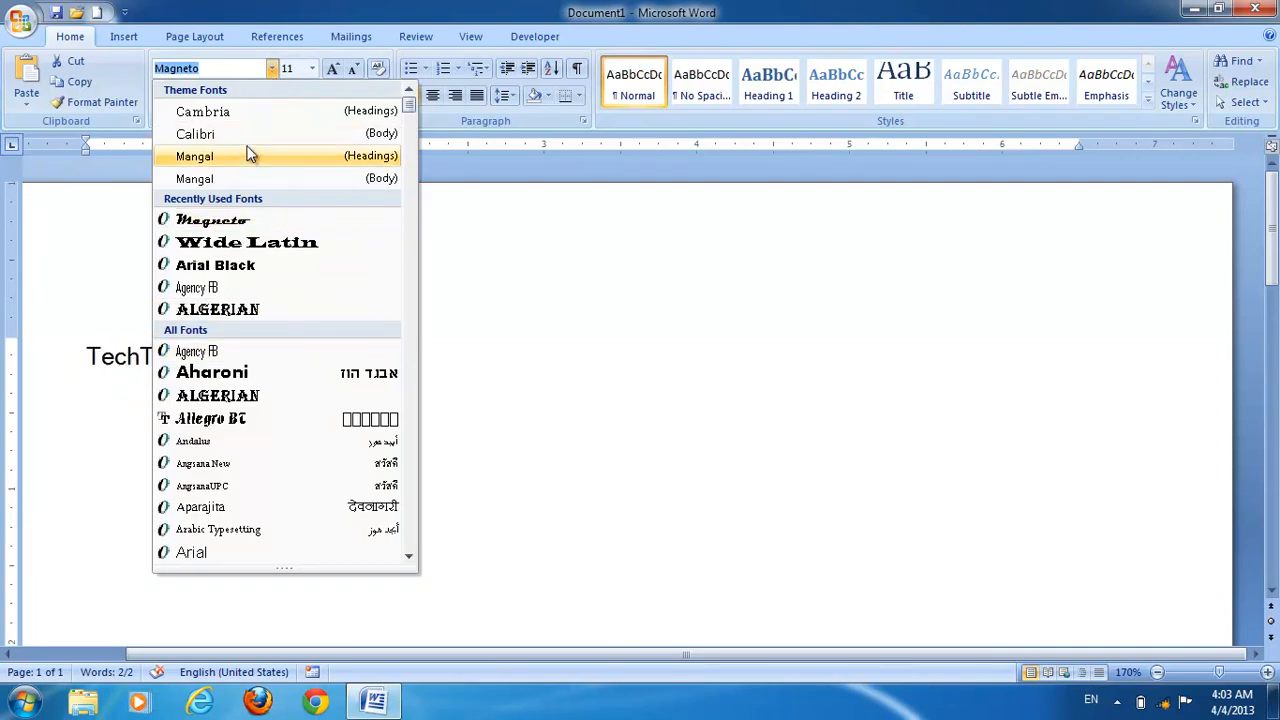
{"action": "left_click", "coordinate": [522, 274]}
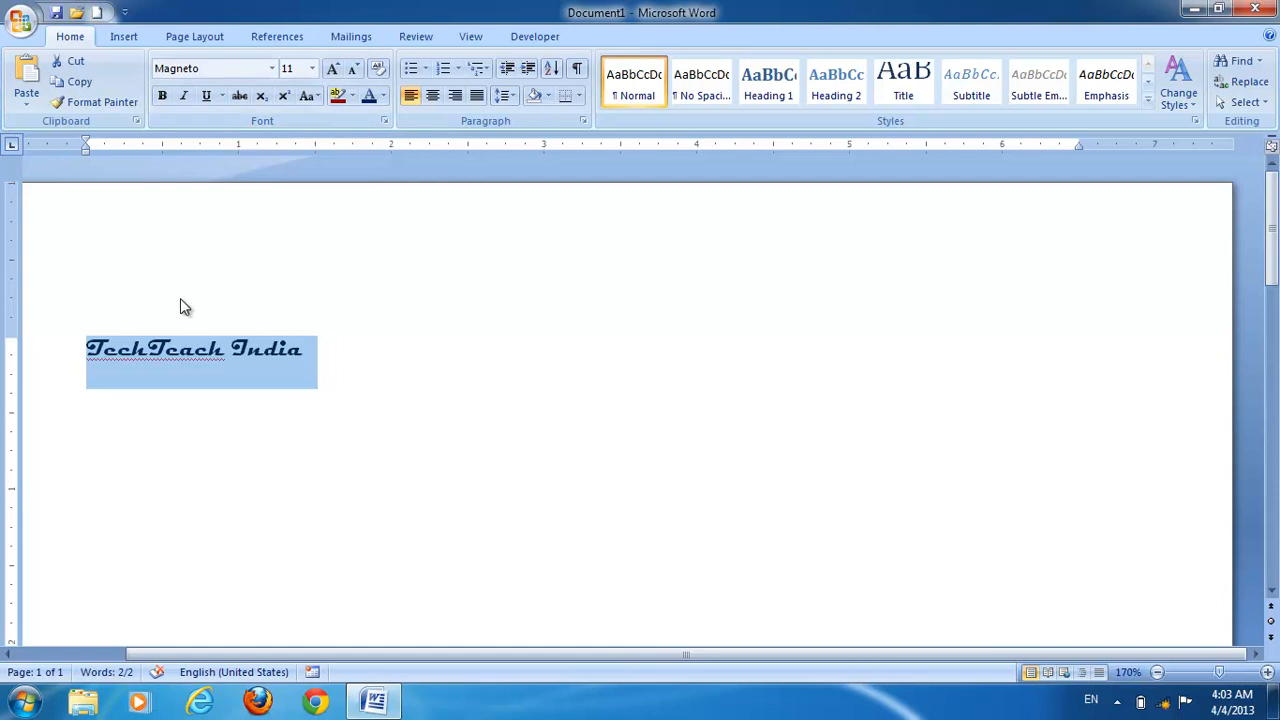
Try font sizes 14 and 30 on the selected "TechTeach India" text
{"action": "left_click", "coordinate": [311, 70]}
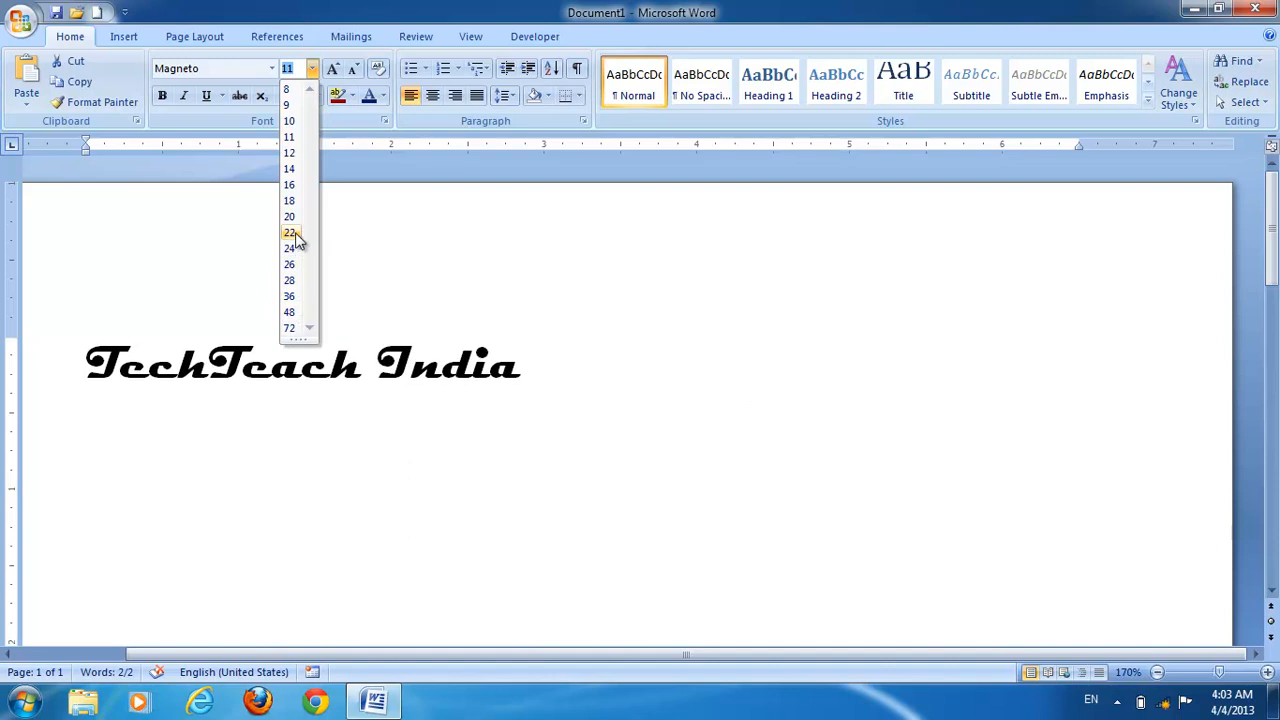
{"action": "left_click", "coordinate": [291, 170]}
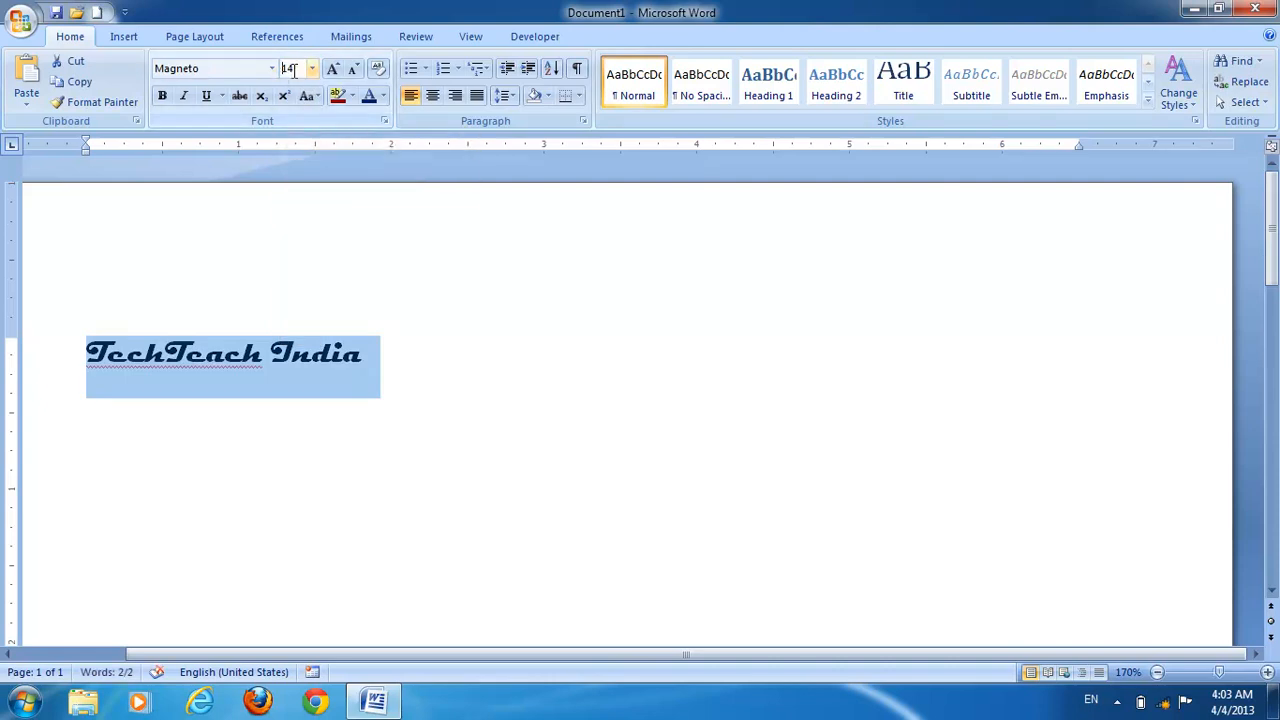
{"action": "key", "text": "BackSpace"}
{"action": "key", "text": "BackSpace"}
{"action": "key", "text": "Return"}
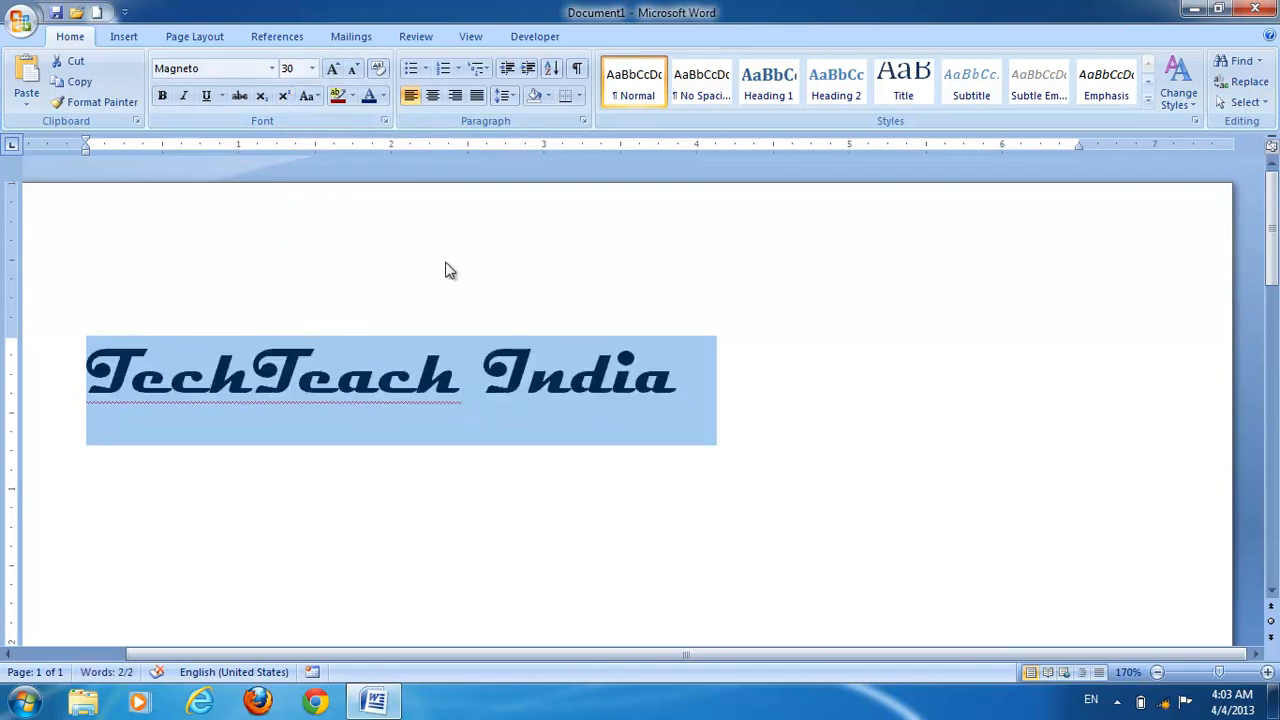
Set the "TechTeach India" text to font size 22 and make it bold and italic
{"action": "left_click", "coordinate": [313, 70]}
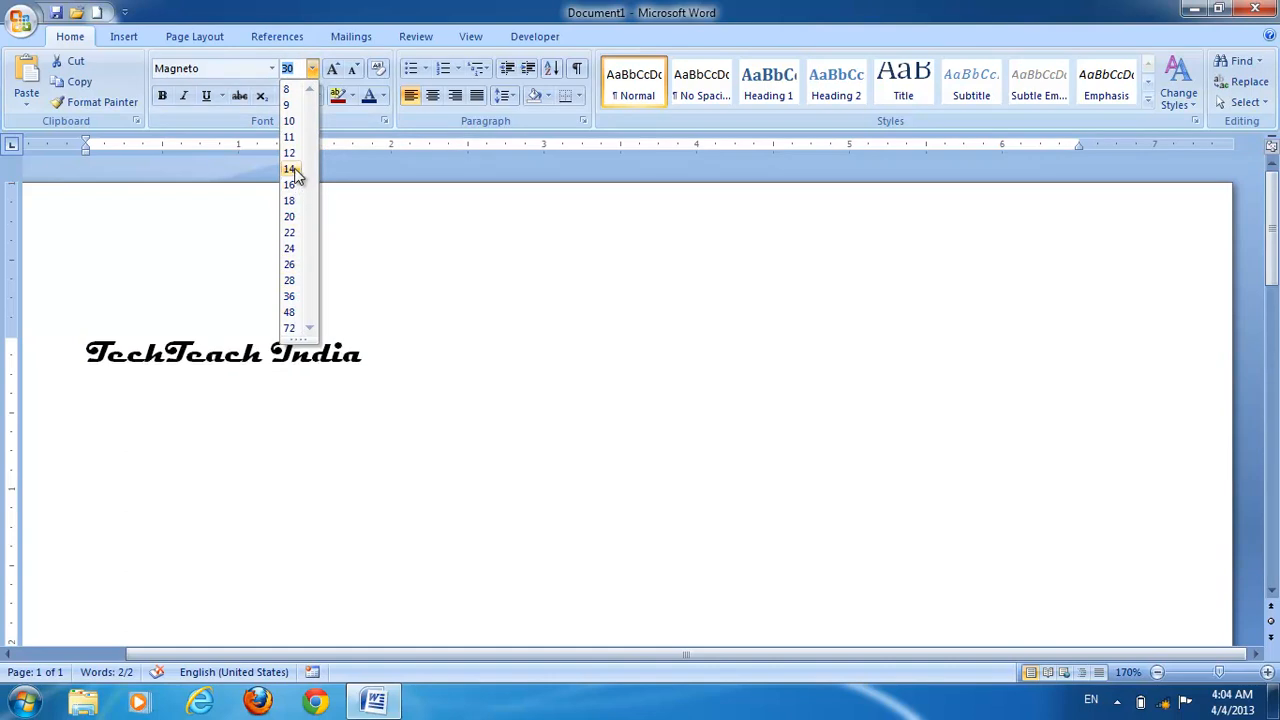
{"action": "left_click", "coordinate": [290, 233]}
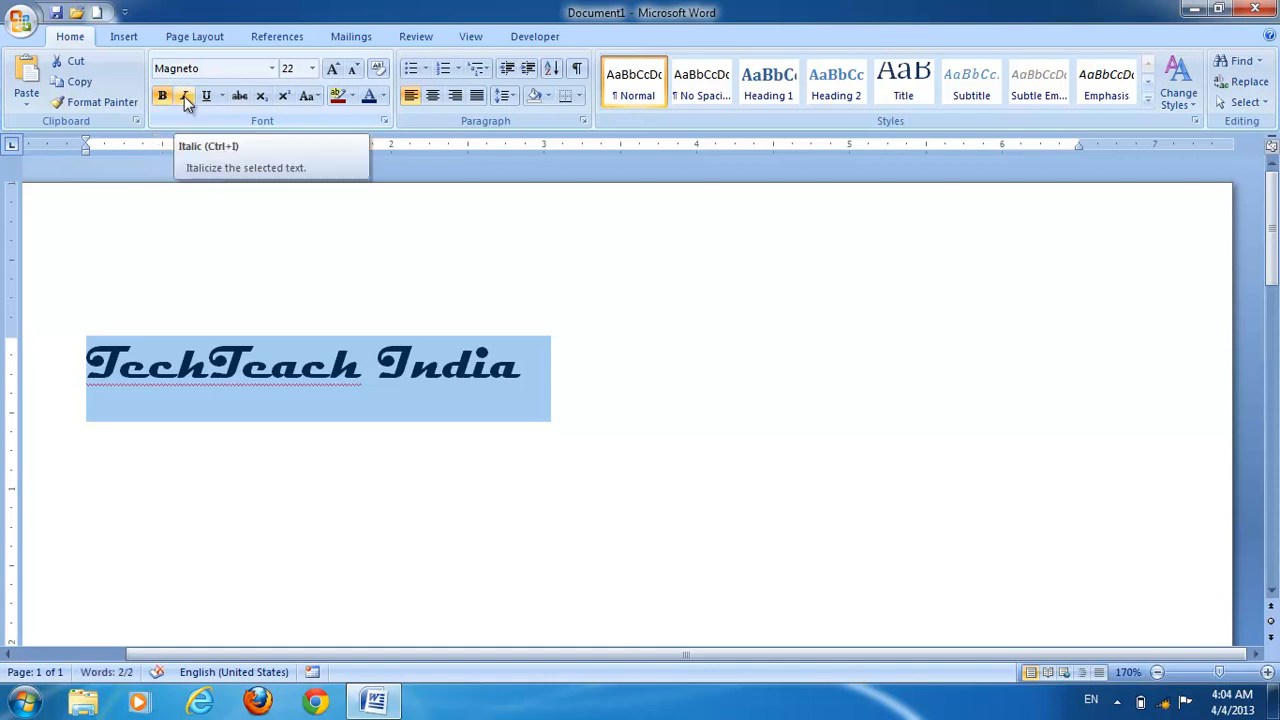
{"action": "left_click", "coordinate": [184, 97]}
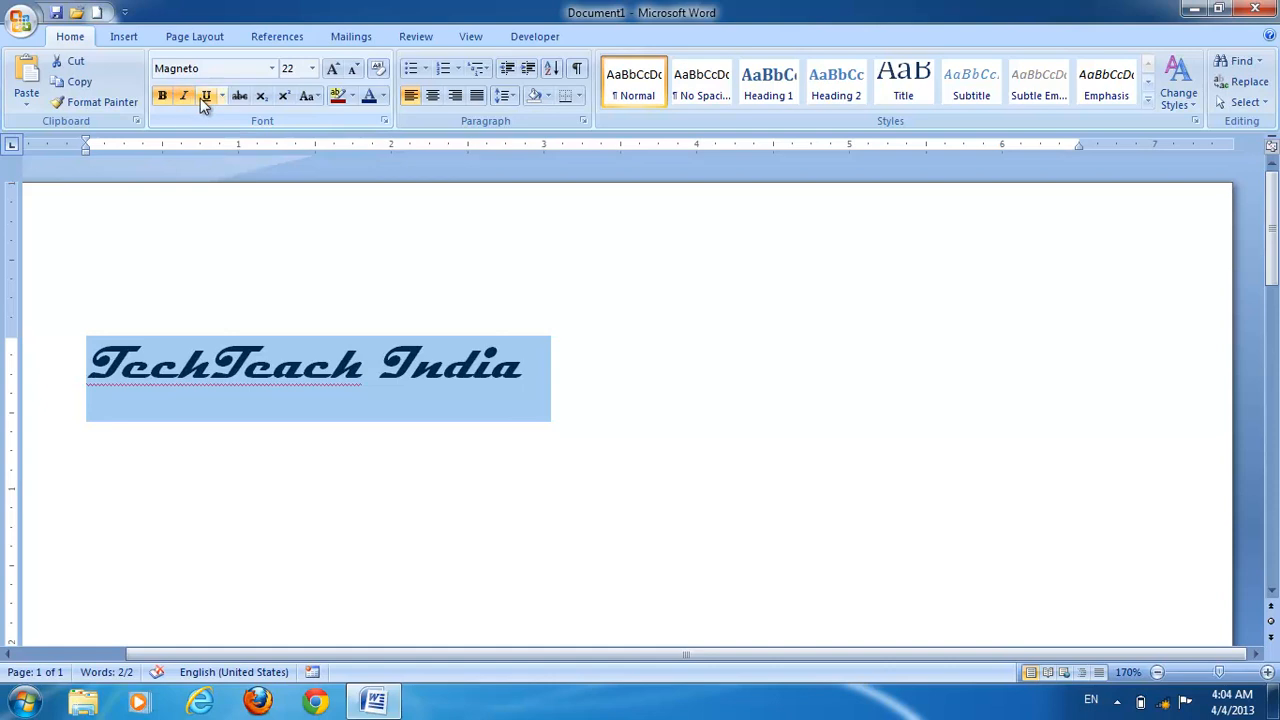
Underline the selected "TechTeach India" text and try strikethrough on it, leaving strikethrough off
{"action": "left_click", "coordinate": [208, 96]}
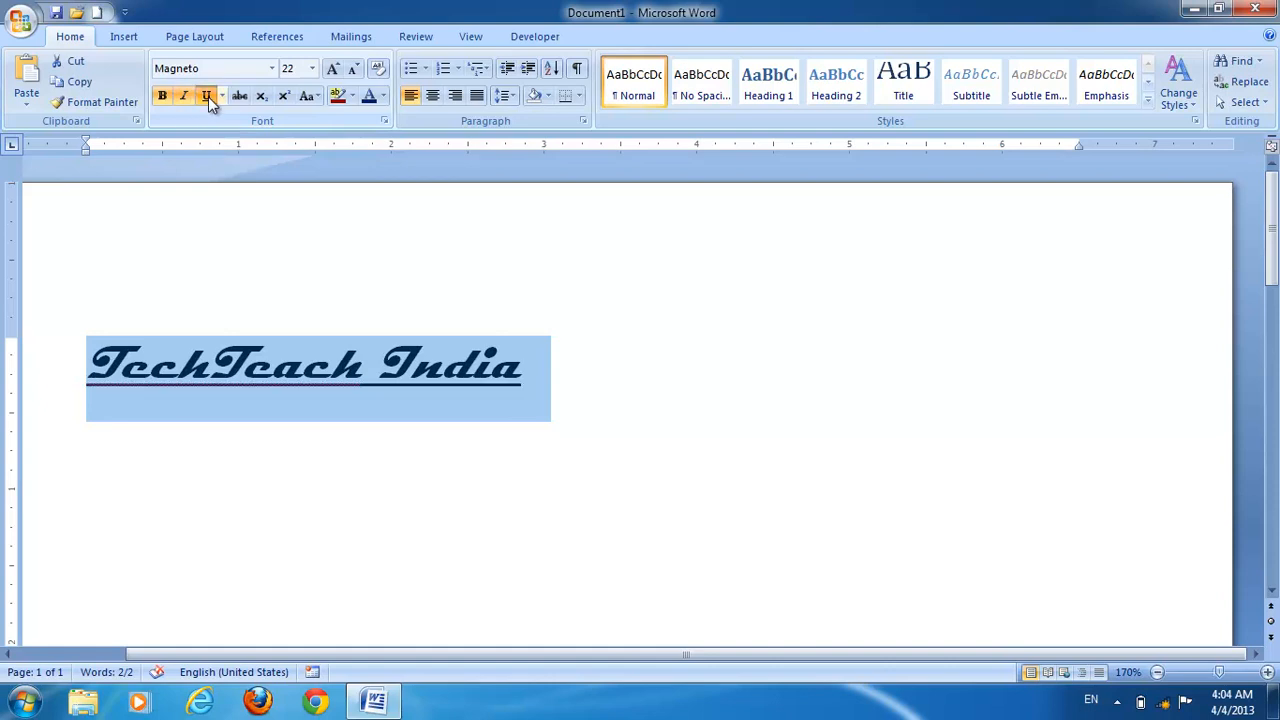
{"action": "left_click", "coordinate": [239, 97]}
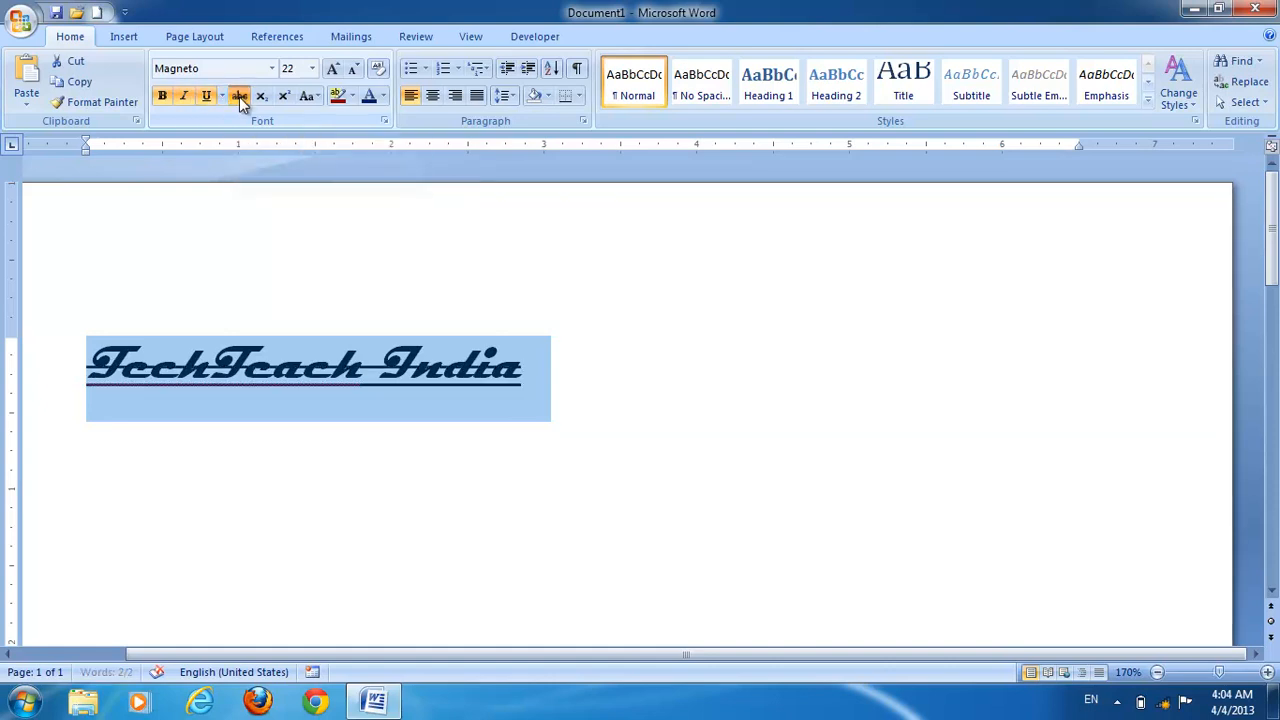
{"action": "left_click", "coordinate": [239, 97]}
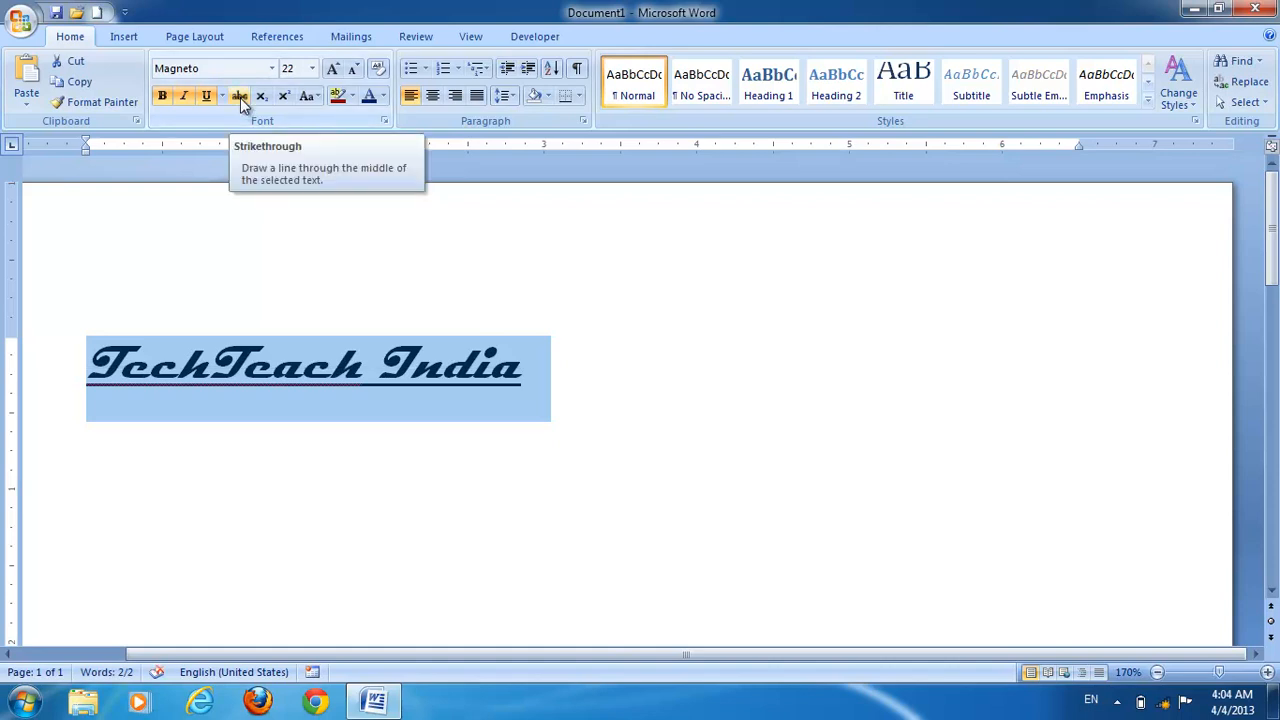
{"action": "left_click", "coordinate": [240, 98]}
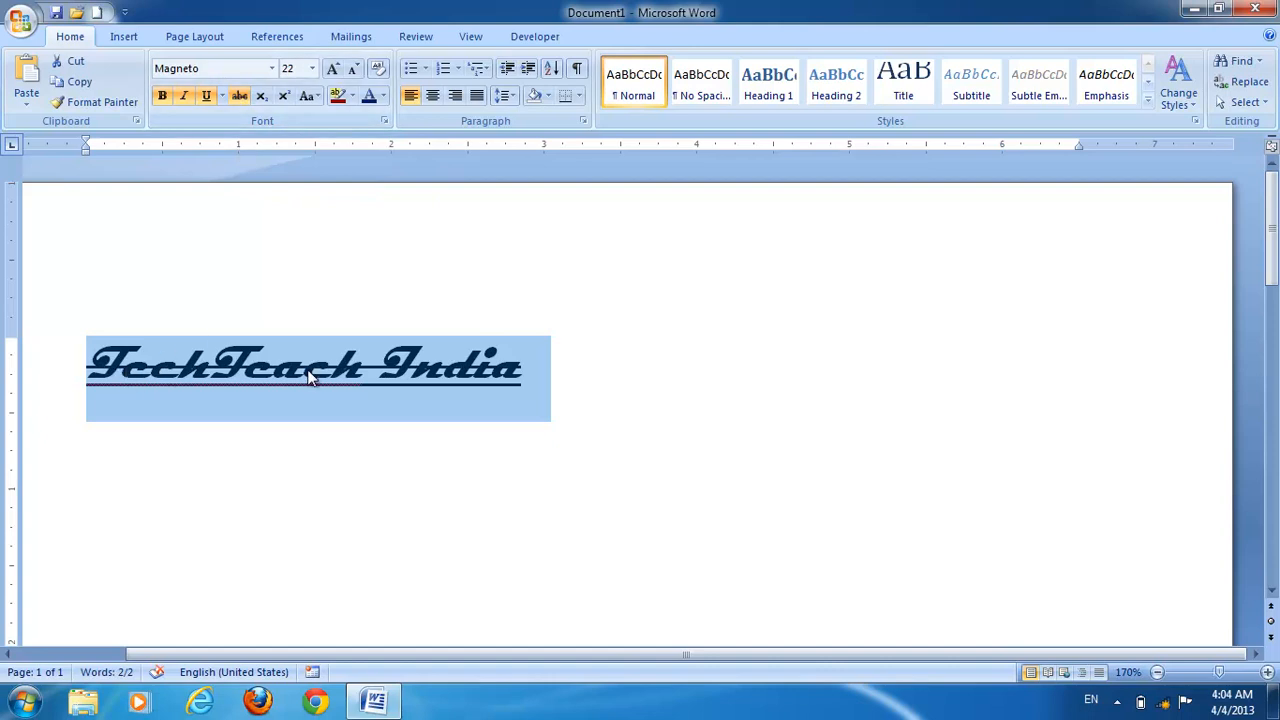
{"action": "left_click", "coordinate": [241, 99]}
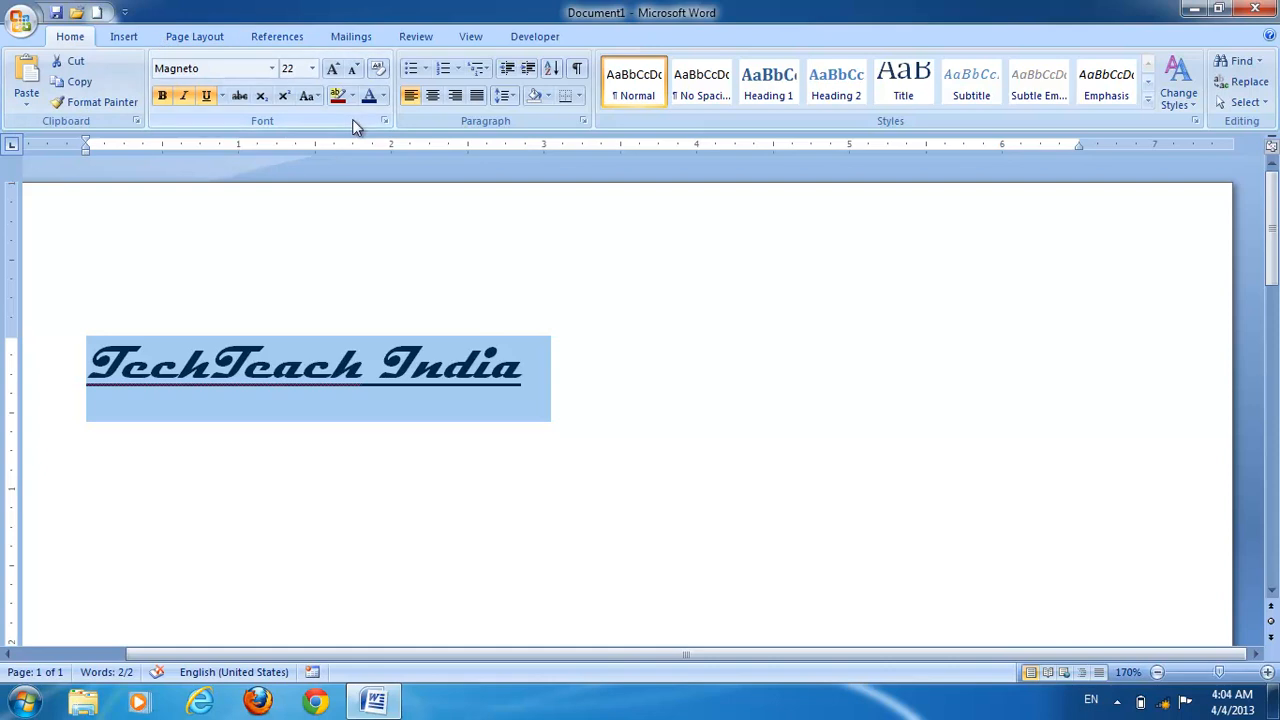
{"action": "mouse_move", "coordinate": [149, 56]}
{"action": "left_mouse_down"}
{"action": "mouse_move", "coordinate": [149, 131]}
{"action": "mouse_move", "coordinate": [382, 134]}
{"action": "mouse_move", "coordinate": [398, 116]}
{"action": "mouse_move", "coordinate": [396, 52]}
{"action": "mouse_move", "coordinate": [150, 54]}
{"action": "left_mouse_up"}
{"action": "mouse_move", "coordinate": [86, 336]}
{"action": "left_mouse_down"}
{"action": "mouse_move", "coordinate": [86, 414]}
{"action": "mouse_move", "coordinate": [240, 432]}
{"action": "mouse_move", "coordinate": [553, 423]}
{"action": "mouse_move", "coordinate": [554, 340]}
{"action": "mouse_move", "coordinate": [87, 335]}
{"action": "left_mouse_up"}
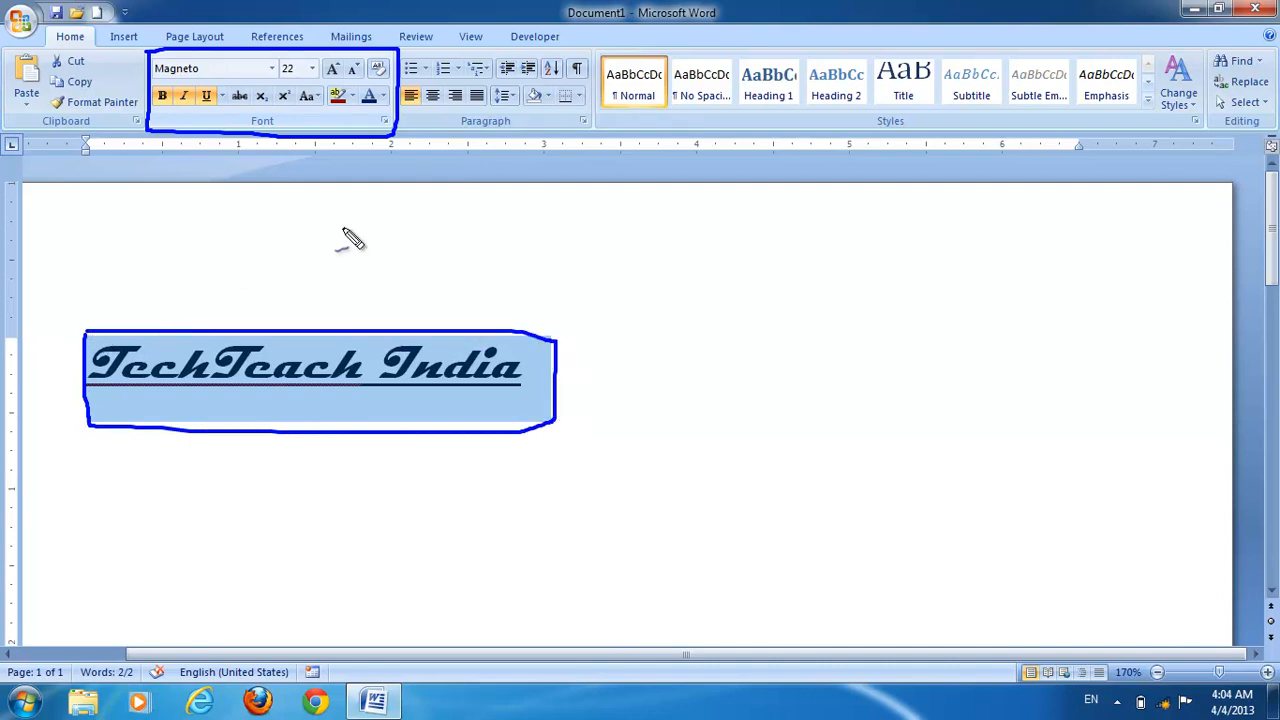
{"action": "mouse_move", "coordinate": [369, 134]}
{"action": "left_mouse_down"}
{"action": "mouse_move", "coordinate": [369, 113]}
{"action": "mouse_move", "coordinate": [400, 113]}
{"action": "left_mouse_up"}
{"action": "mouse_move", "coordinate": [128, 131]}
{"action": "left_mouse_down"}
{"action": "mouse_move", "coordinate": [152, 128]}
{"action": "mouse_move", "coordinate": [125, 114]}
{"action": "left_mouse_up"}
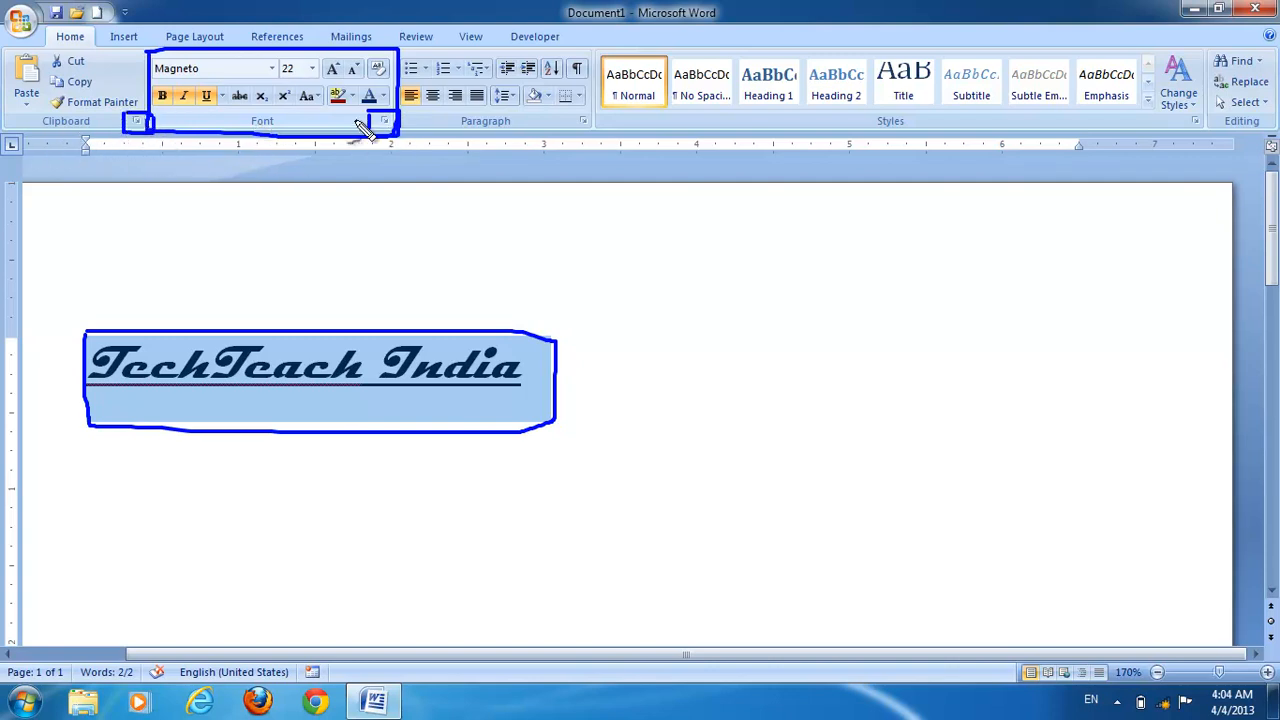
{"action": "mouse_move", "coordinate": [571, 128]}
{"action": "left_mouse_down"}
{"action": "mouse_move", "coordinate": [588, 132]}
{"action": "mouse_move", "coordinate": [582, 116]}
{"action": "mouse_move", "coordinate": [556, 114]}
{"action": "left_mouse_up"}
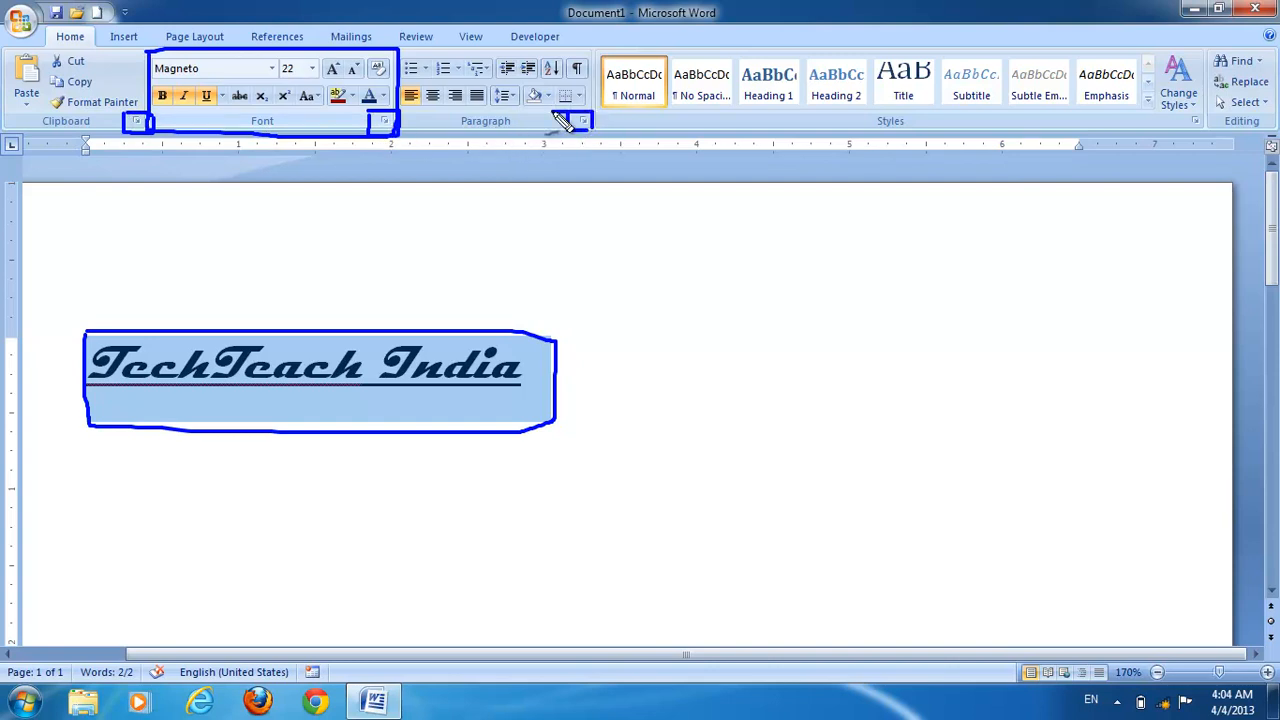
{"action": "mouse_move", "coordinate": [1180, 124]}
{"action": "left_mouse_down"}
{"action": "mouse_move", "coordinate": [1202, 131]}
{"action": "mouse_move", "coordinate": [1218, 112]}
{"action": "mouse_move", "coordinate": [1188, 118]}
{"action": "left_mouse_up"}
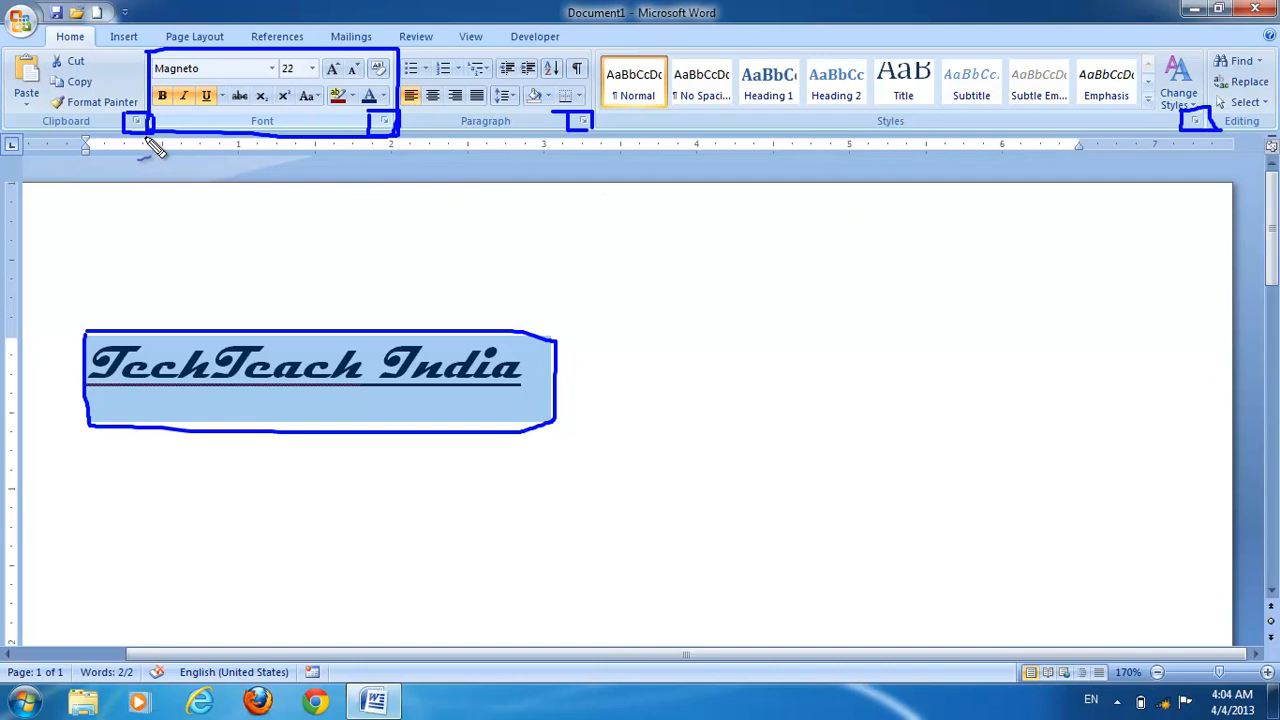
{"action": "mouse_move", "coordinate": [140, 133]}
{"action": "left_mouse_down"}
{"action": "mouse_move", "coordinate": [131, 194]}
{"action": "mouse_move", "coordinate": [157, 186]}
{"action": "mouse_move", "coordinate": [149, 246]}
{"action": "mouse_move", "coordinate": [166, 211]}
{"action": "mouse_move", "coordinate": [171, 269]}
{"action": "left_mouse_up"}
{"action": "mouse_move", "coordinate": [227, 214]}
{"action": "left_mouse_down"}
{"action": "mouse_move", "coordinate": [263, 249]}
{"action": "mouse_move", "coordinate": [240, 280]}
{"action": "left_mouse_up"}
{"action": "left_click_drag", "start_coordinate": [285, 206], "coordinate": [322, 259]}
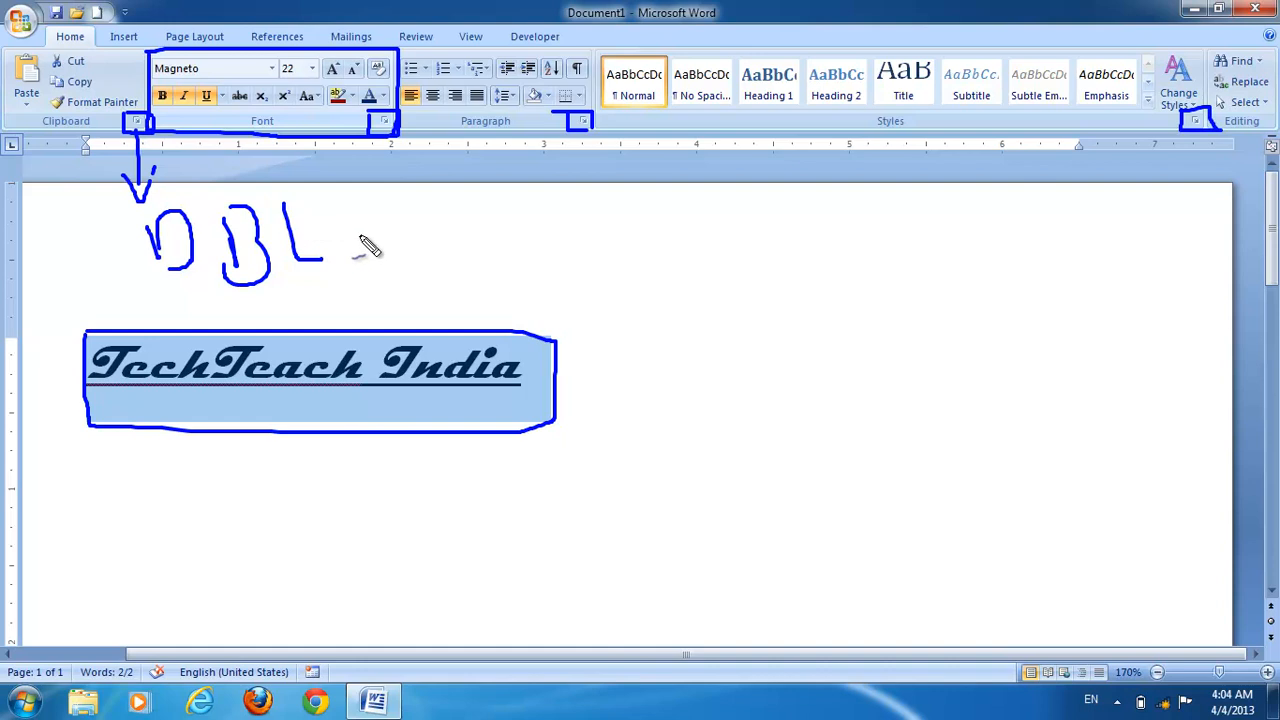
{"action": "key", "text": "Escape"}
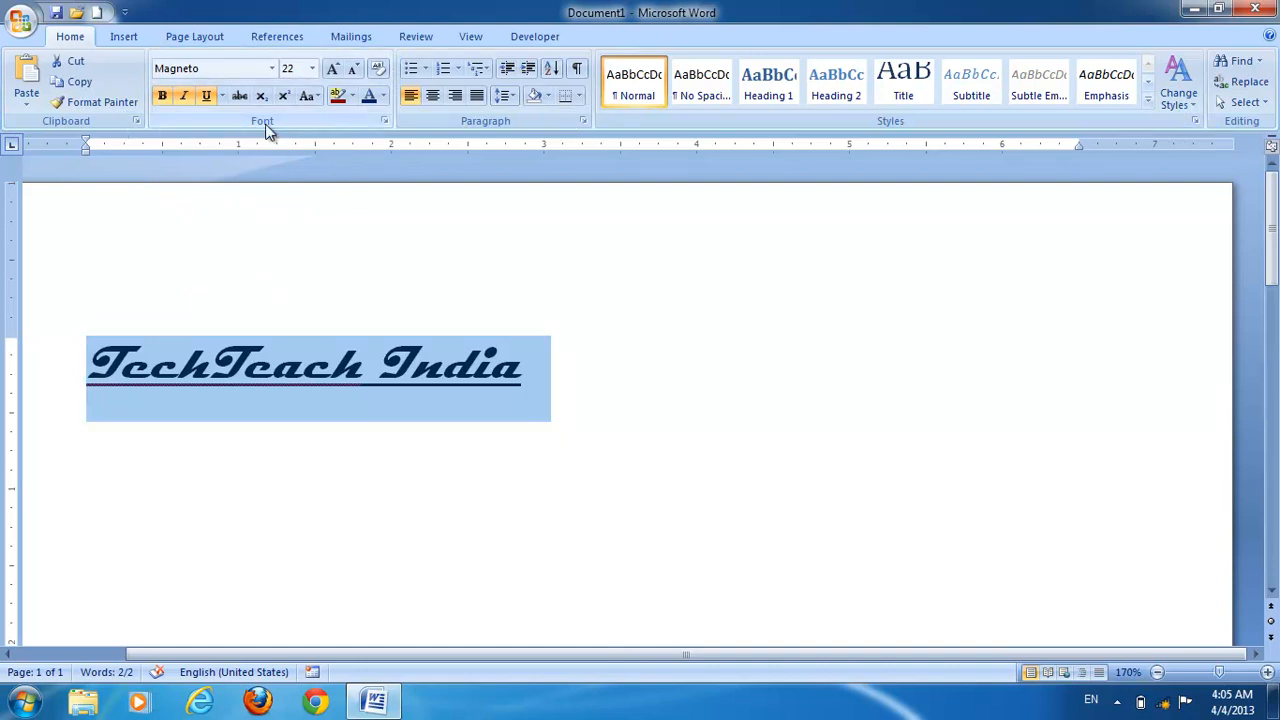
In the full font settings for the selected text, try a blue font color, settling on a dark orange theme color
{"action": "left_click", "coordinate": [386, 122]}
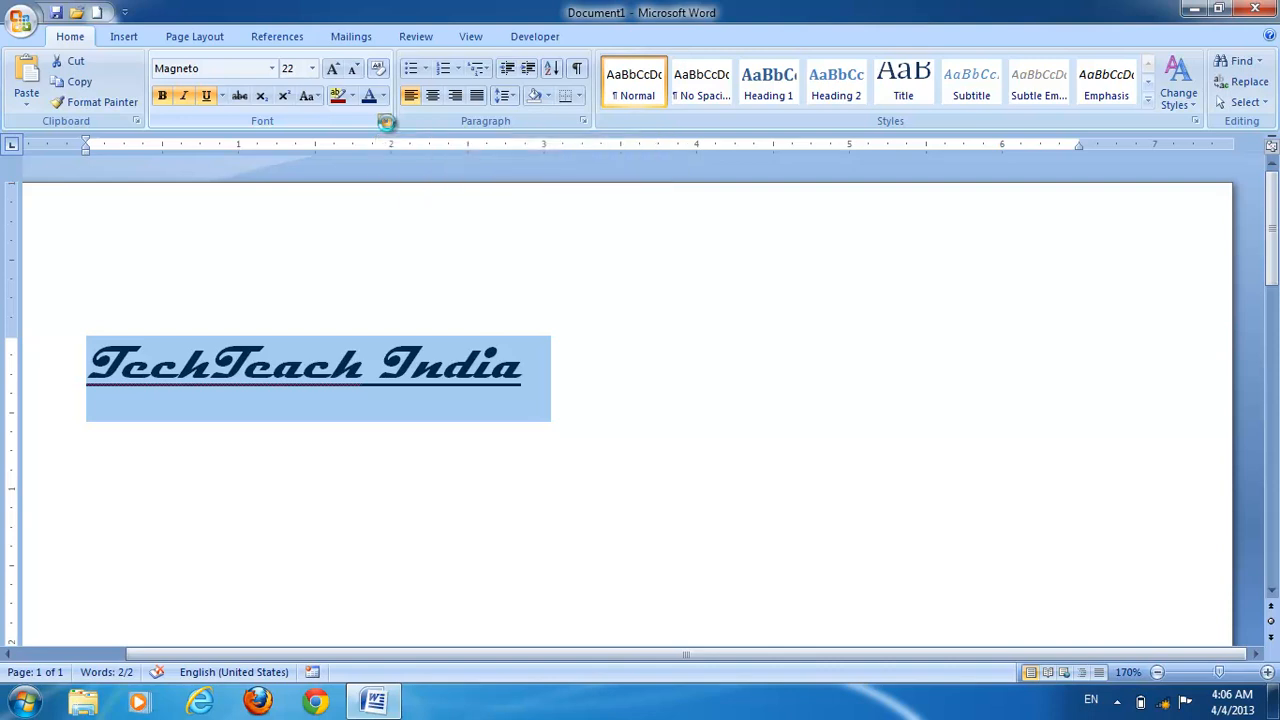
{"action": "left_click_drag", "start_coordinate": [630, 84], "coordinate": [804, 164]}
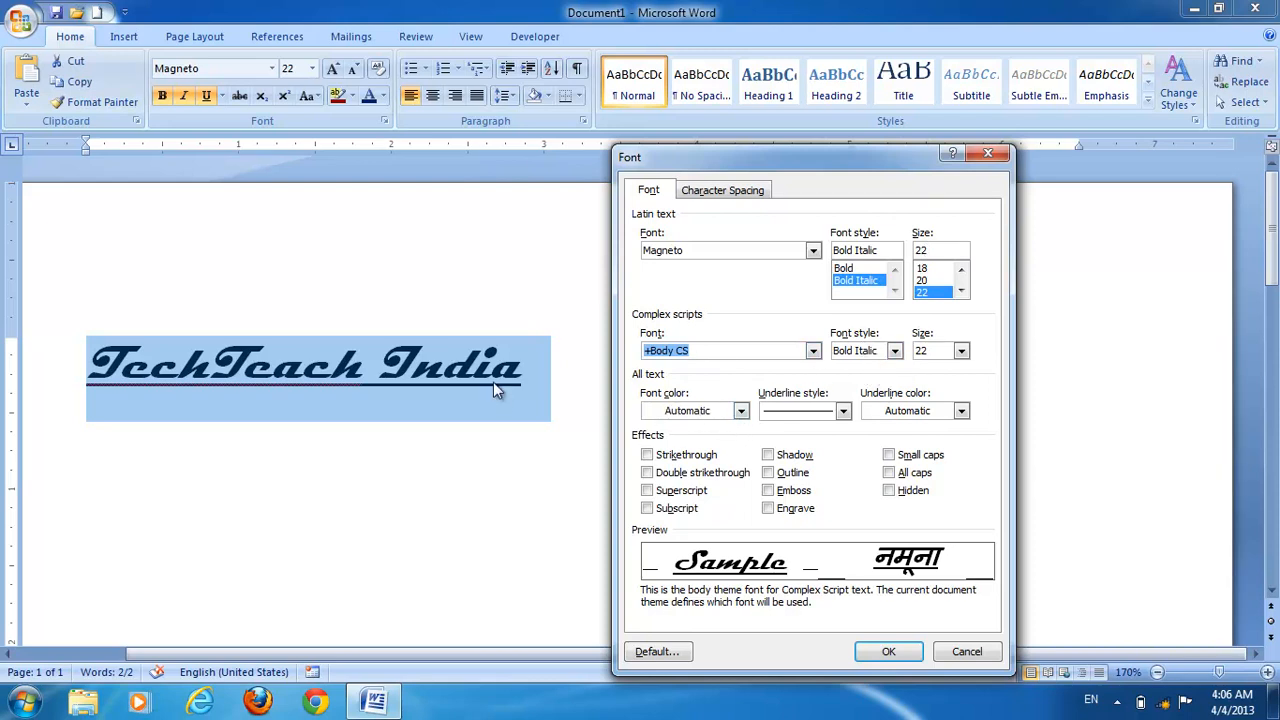
{"action": "left_click", "coordinate": [740, 410]}
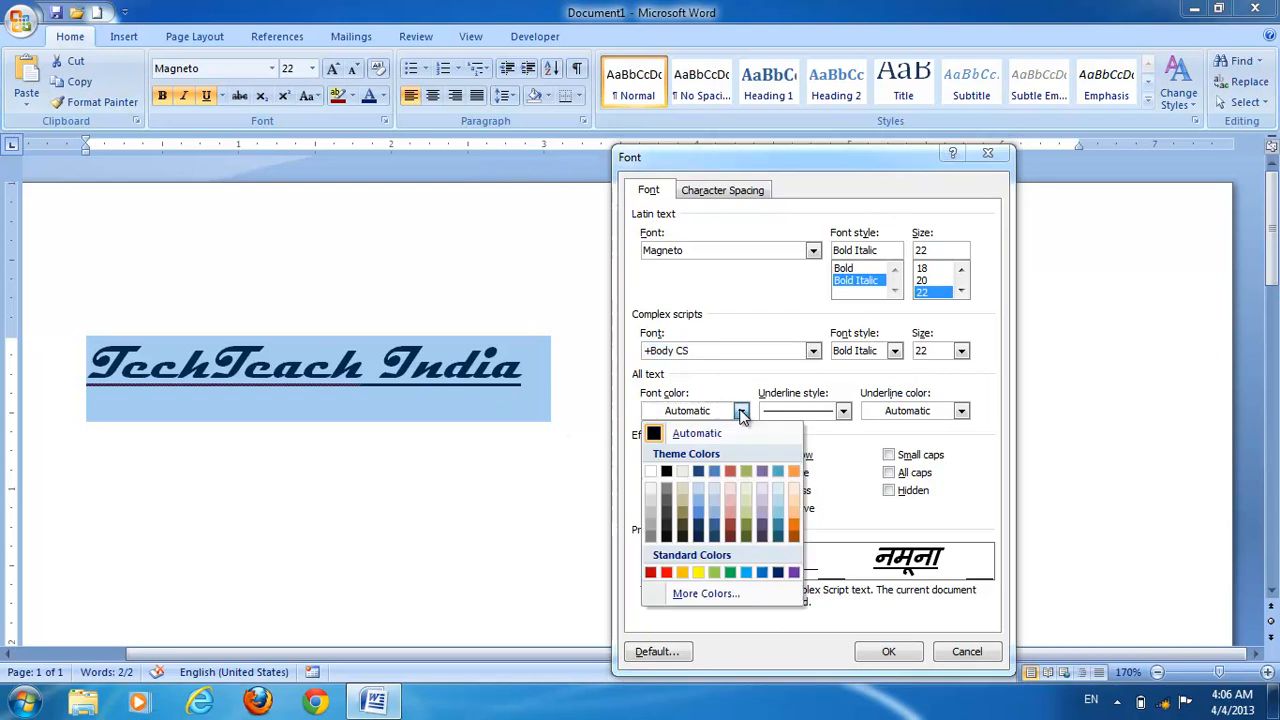
{"action": "left_click", "coordinate": [702, 518]}
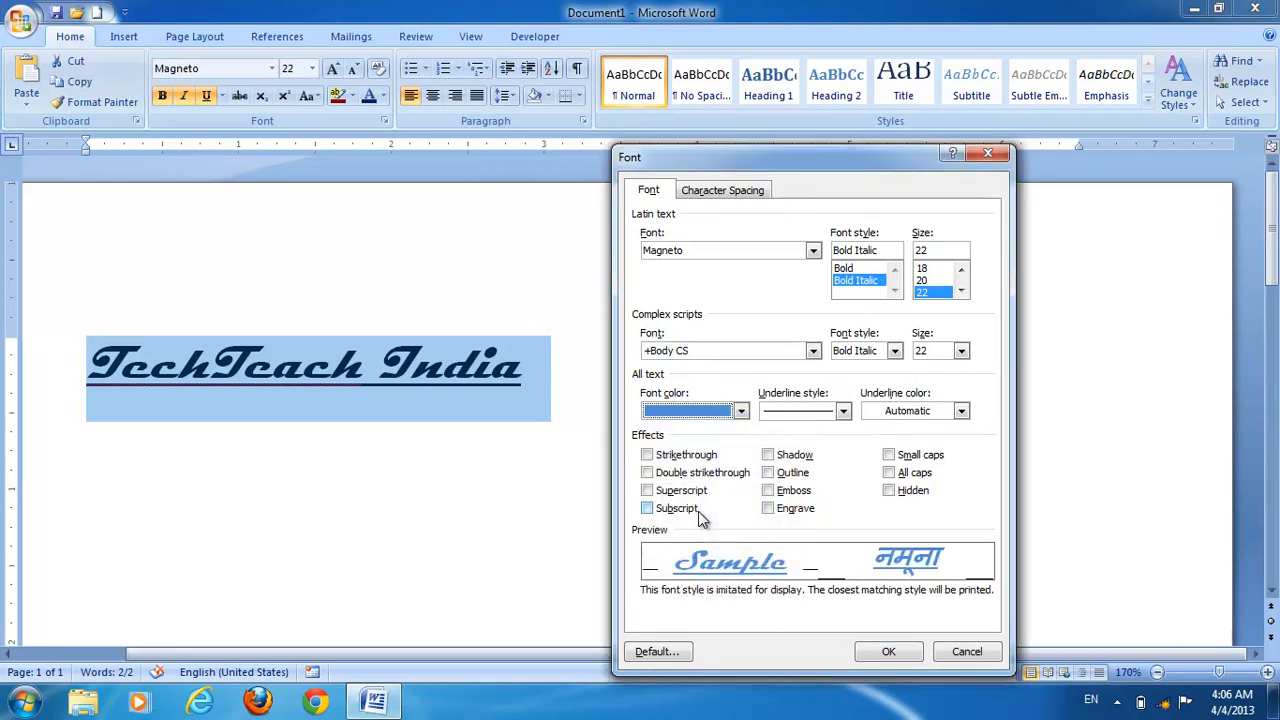
{"action": "left_click", "coordinate": [740, 410]}
{"action": "left_click", "coordinate": [792, 524]}
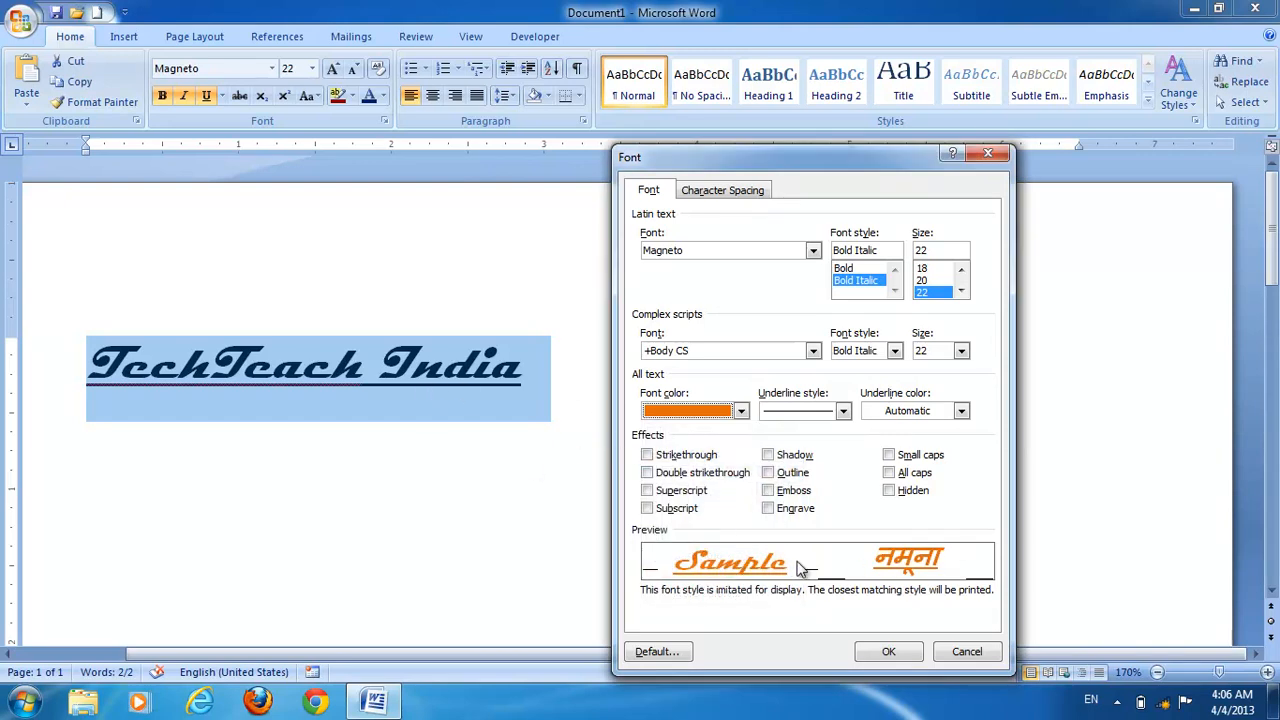
Choose a double-line underline style with a light red underline color for the selected text
{"action": "left_click", "coordinate": [843, 410]}
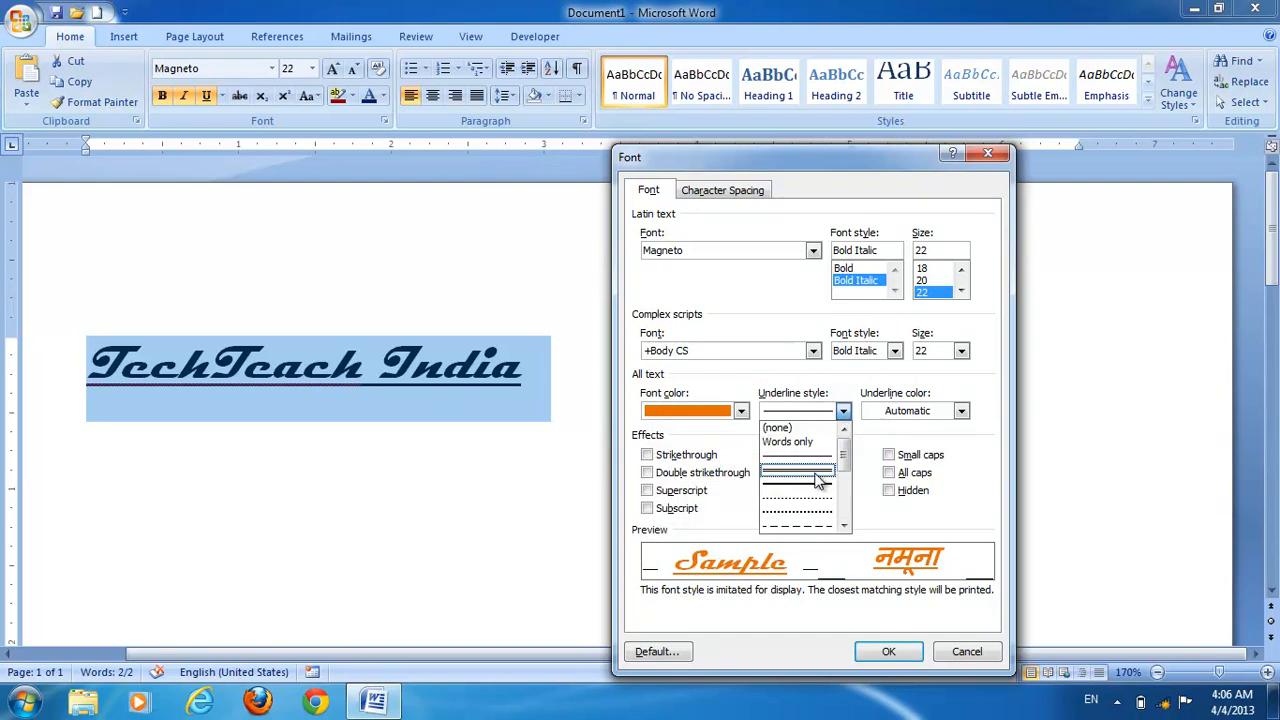
{"action": "left_click", "coordinate": [816, 476]}
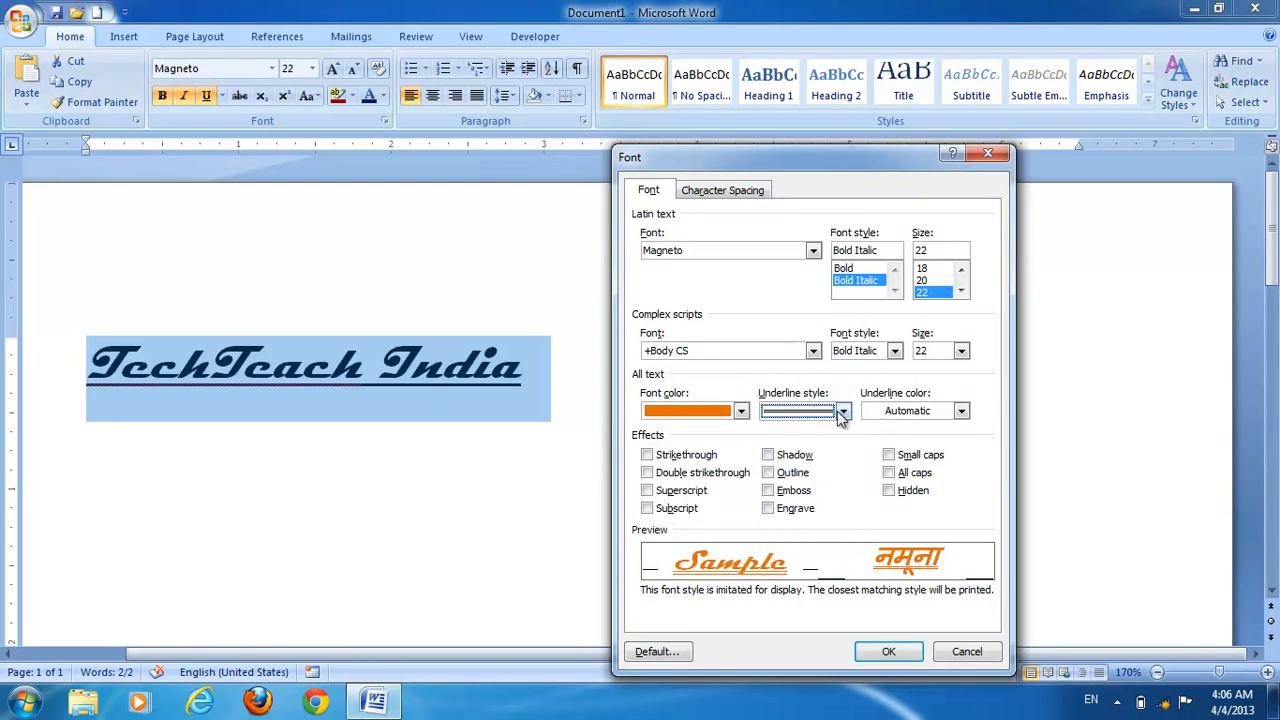
{"action": "left_click", "coordinate": [961, 411]}
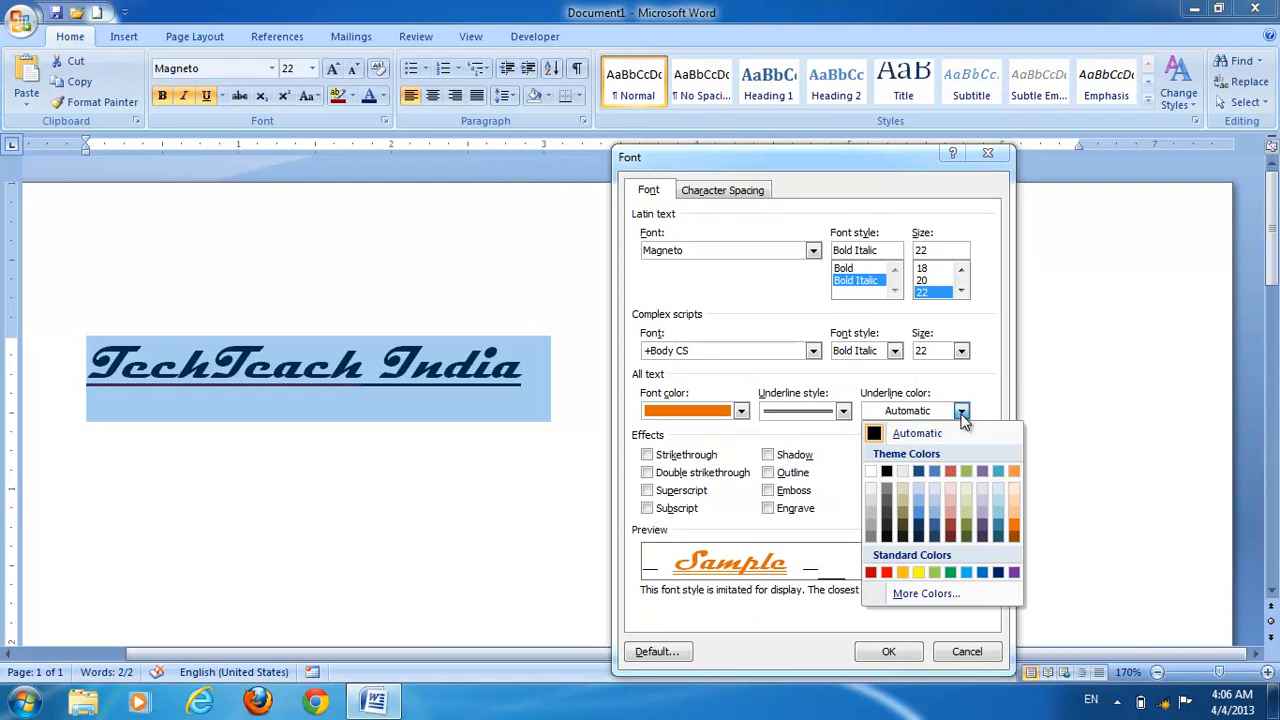
{"action": "left_click", "coordinate": [953, 512]}
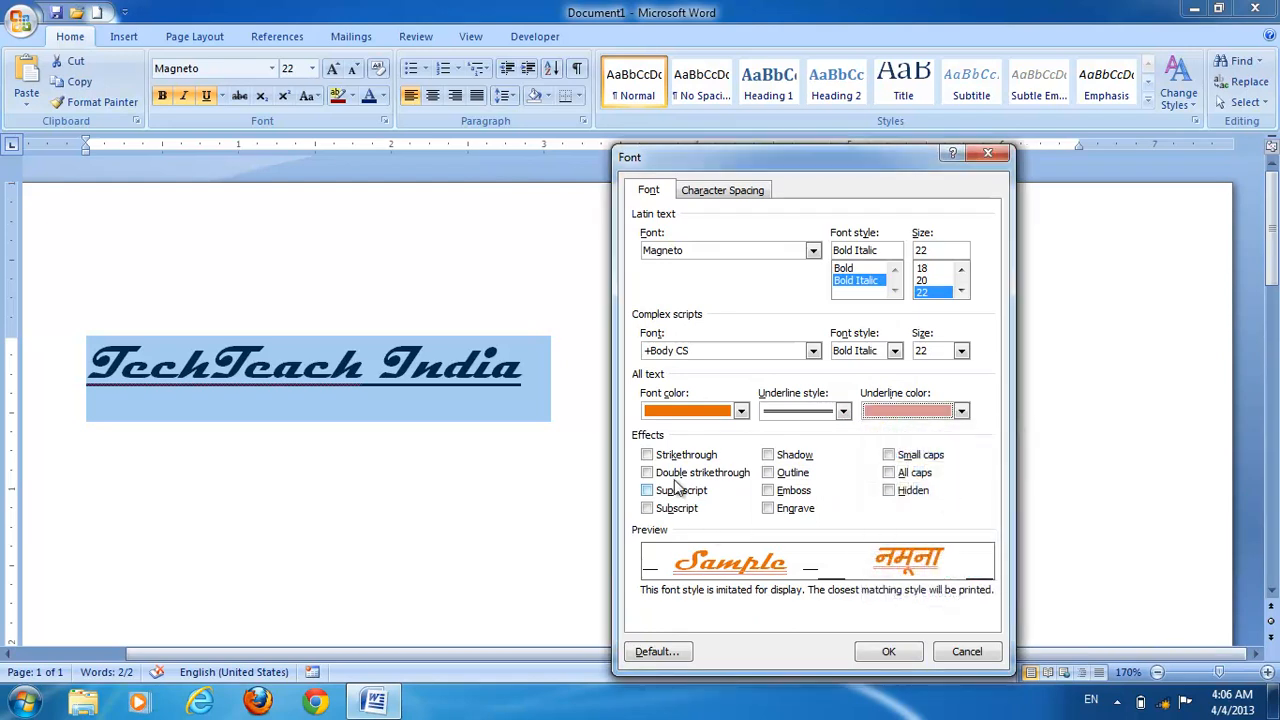
Add the Shadow effect, apply the font settings to "TechTeach India" and deselect the text
{"action": "left_click", "coordinate": [772, 458]}
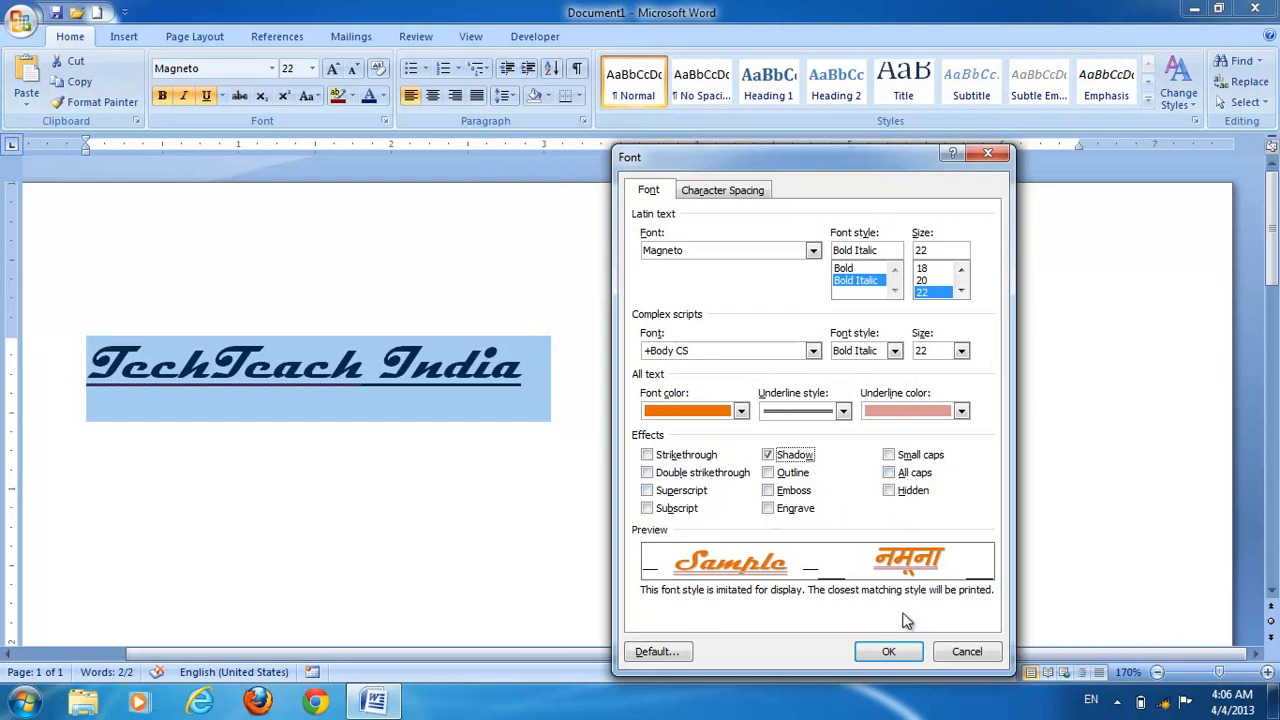
{"action": "left_click", "coordinate": [889, 651]}
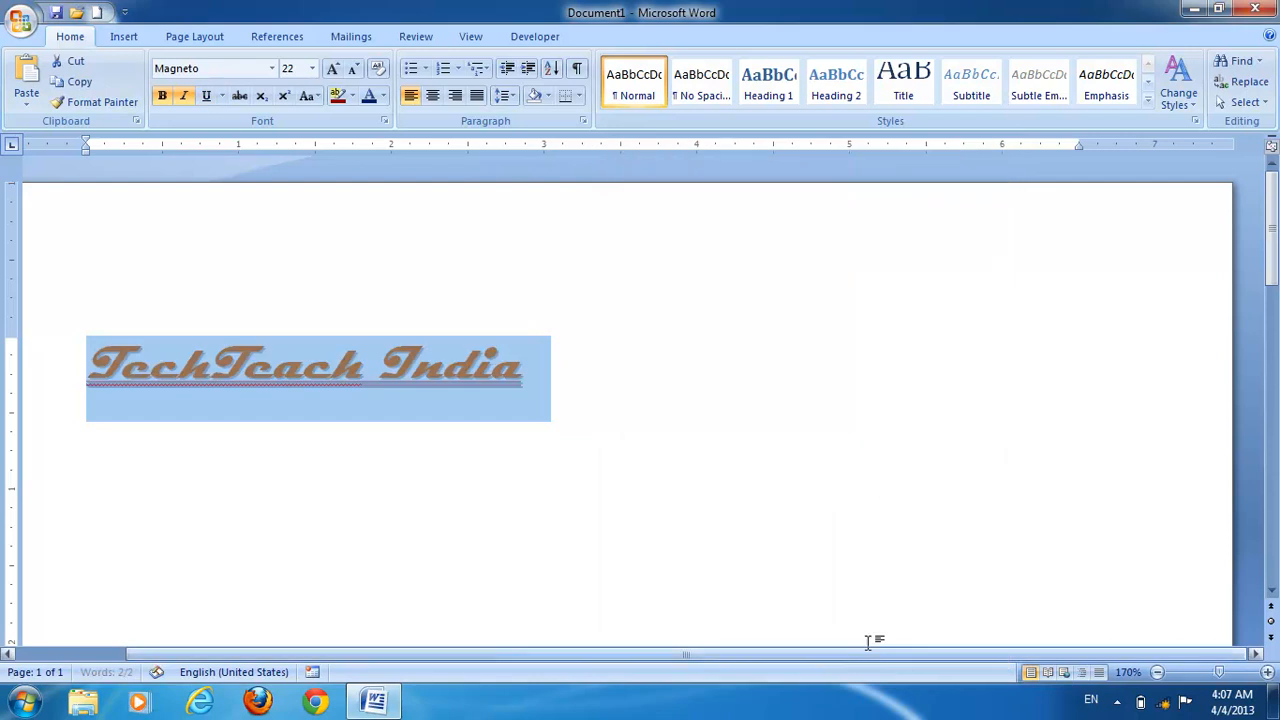
{"action": "left_click", "coordinate": [591, 383]}
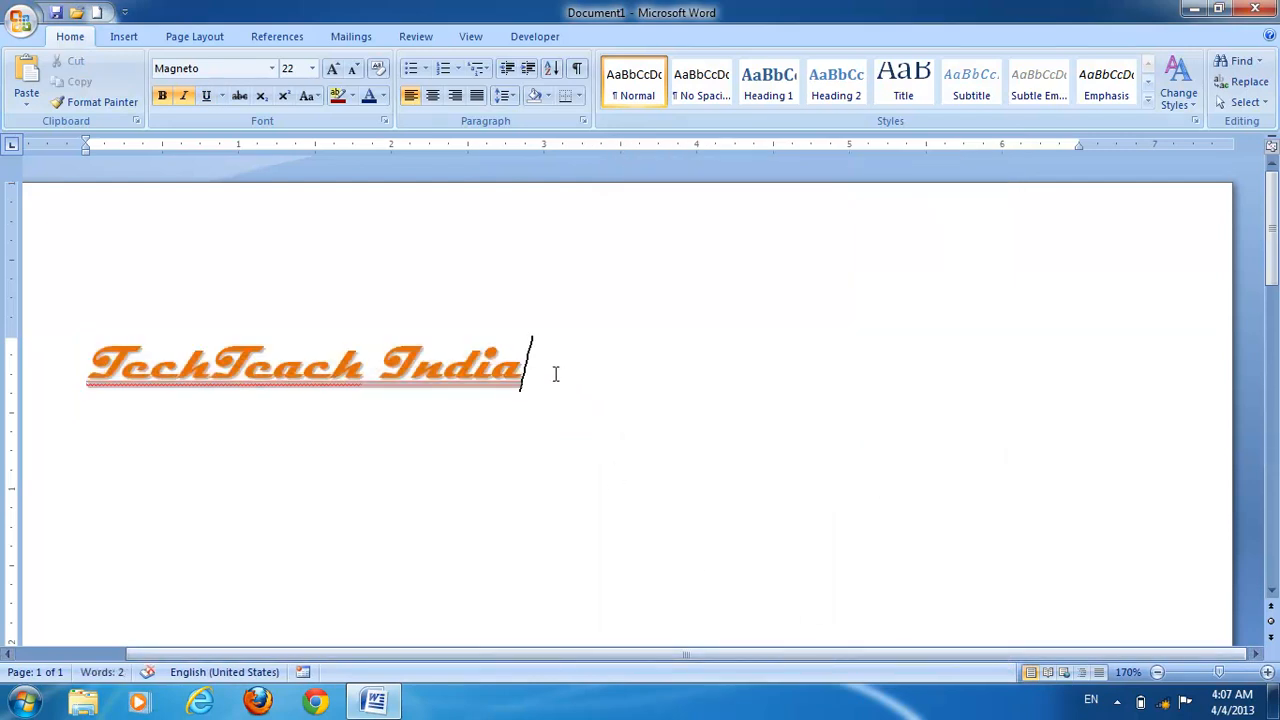
Reselect "TechTeach India", set its Latin text size to 24 through the full font settings, and deselect it
{"action": "left_click_drag", "start_coordinate": [545, 368], "coordinate": [197, 365]}
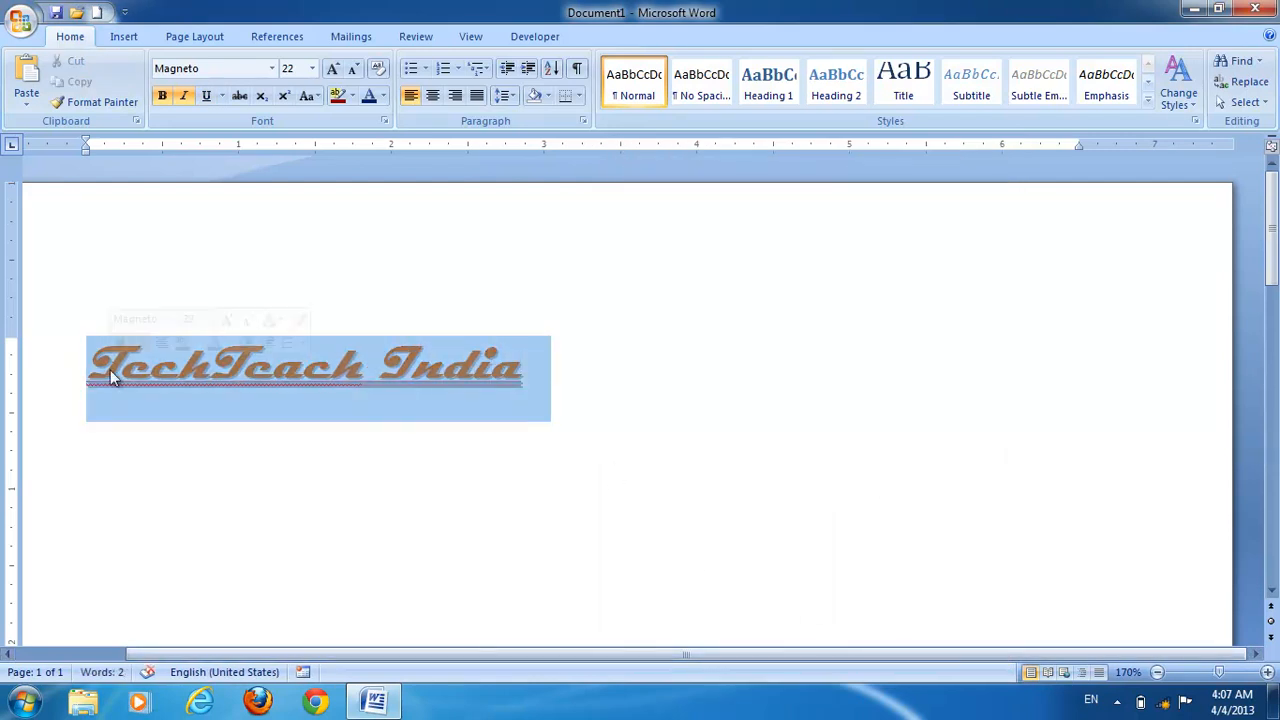
{"action": "left_click", "coordinate": [559, 384]}
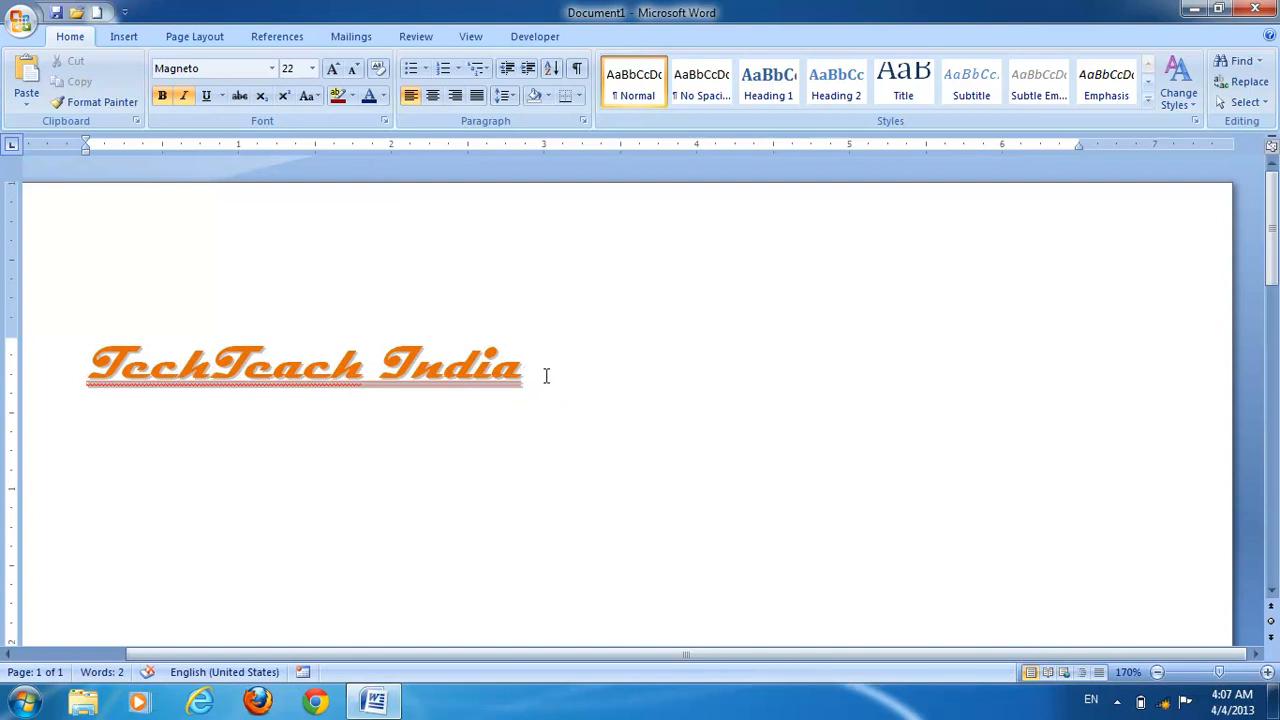
{"action": "left_click_drag", "start_coordinate": [543, 374], "coordinate": [148, 366]}
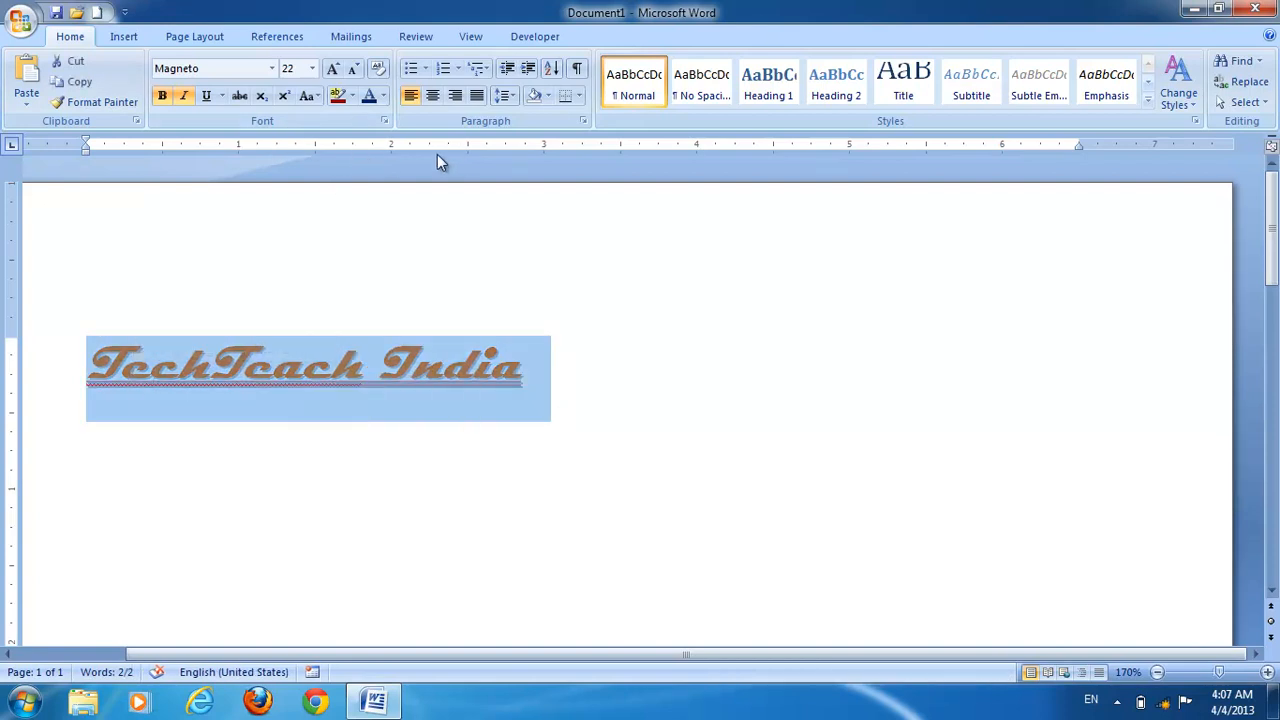
{"action": "left_click", "coordinate": [386, 124]}
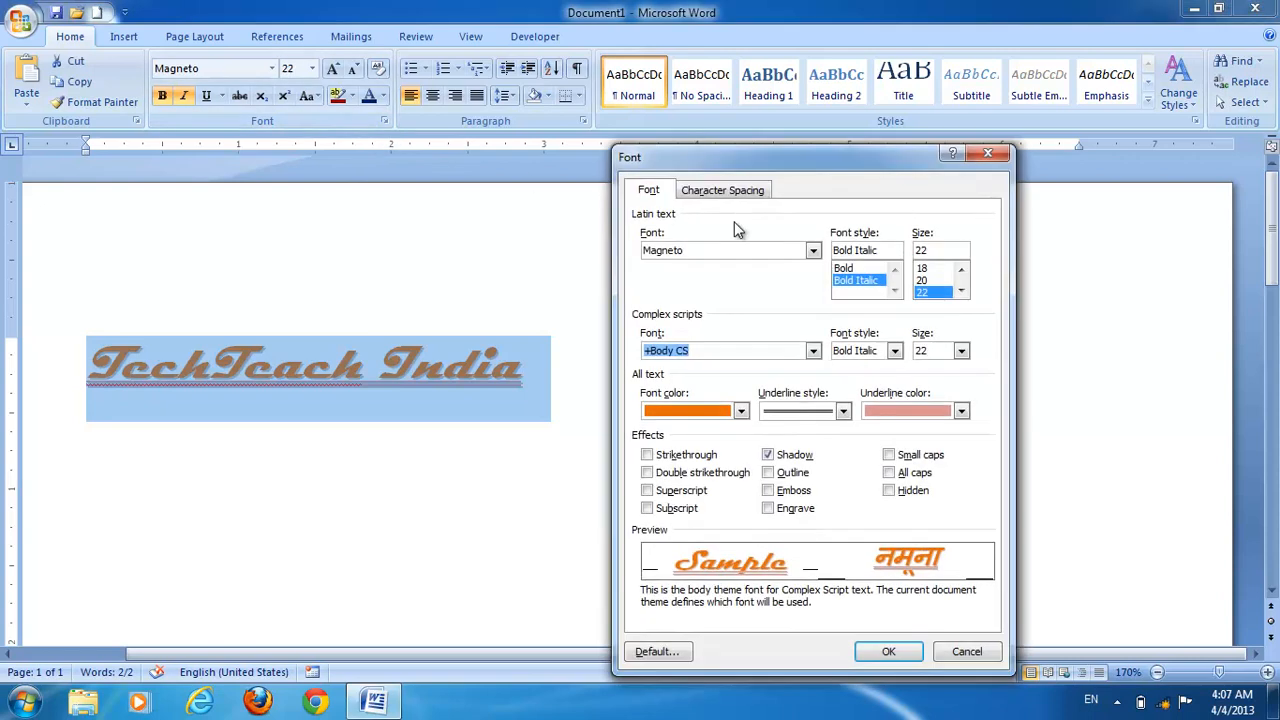
{"action": "left_click_drag", "start_coordinate": [789, 159], "coordinate": [864, 147]}
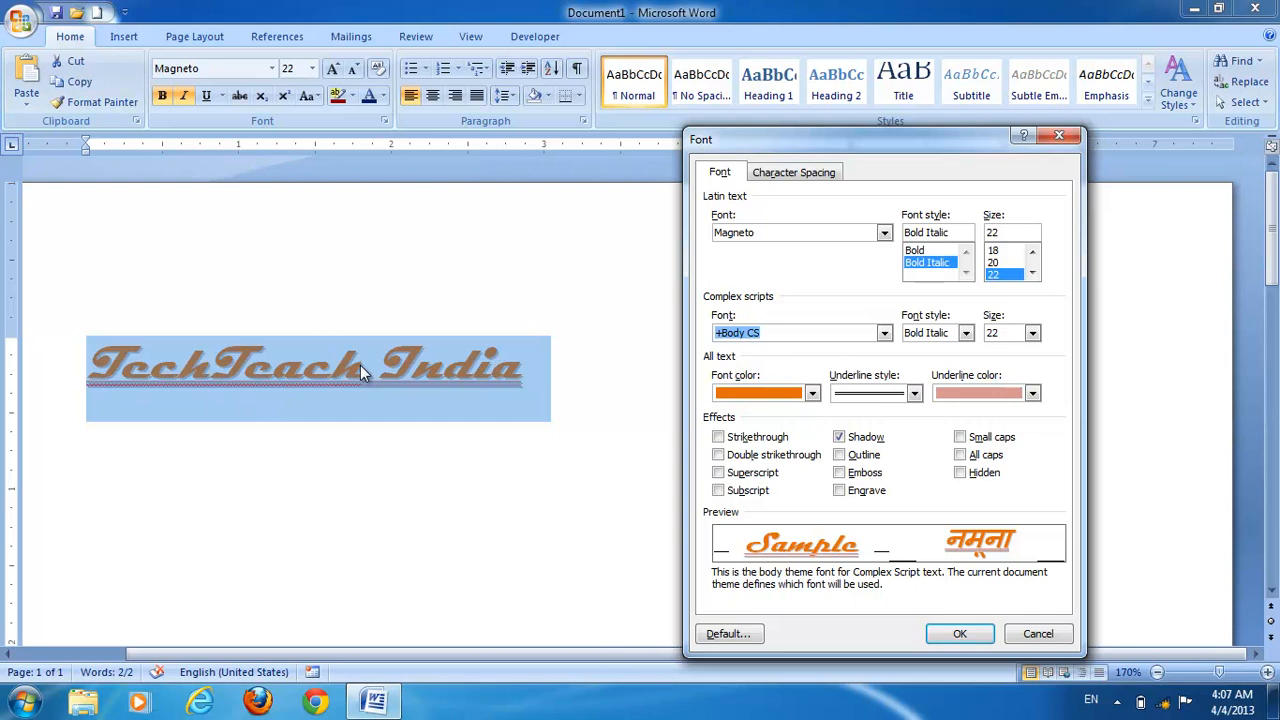
{"action": "left_click", "coordinate": [1032, 273]}
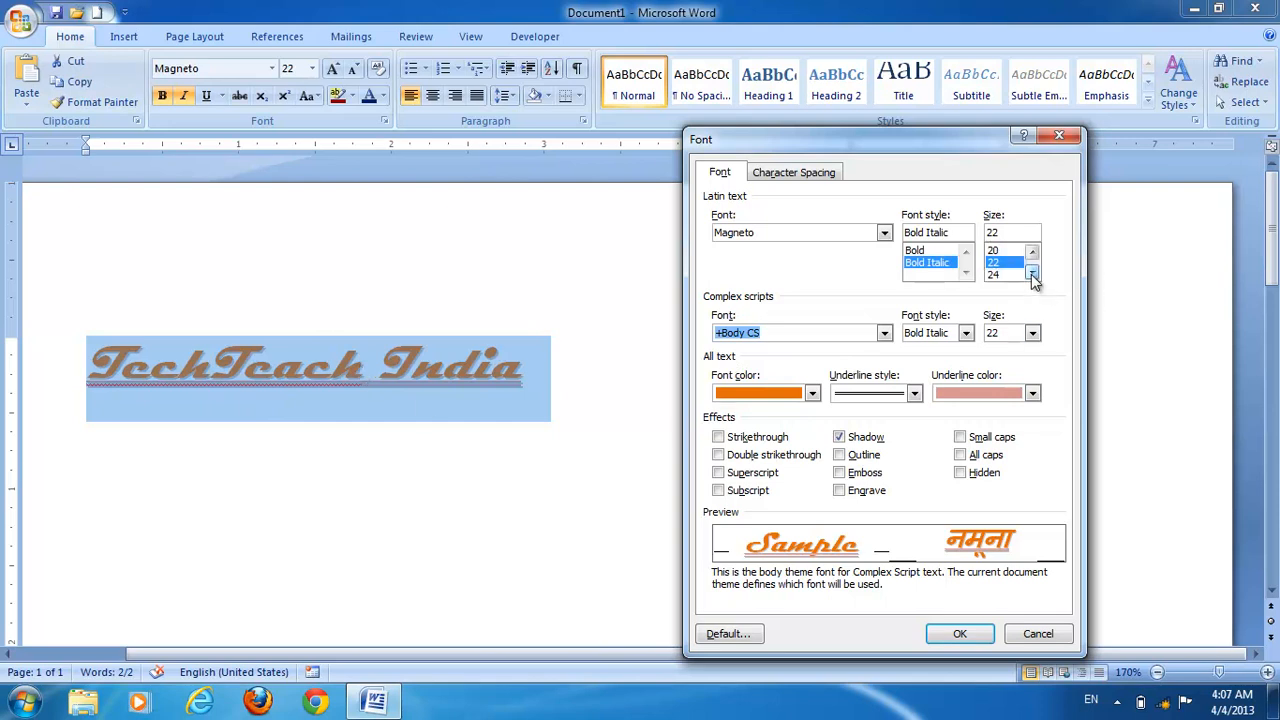
{"action": "left_click", "coordinate": [994, 275]}
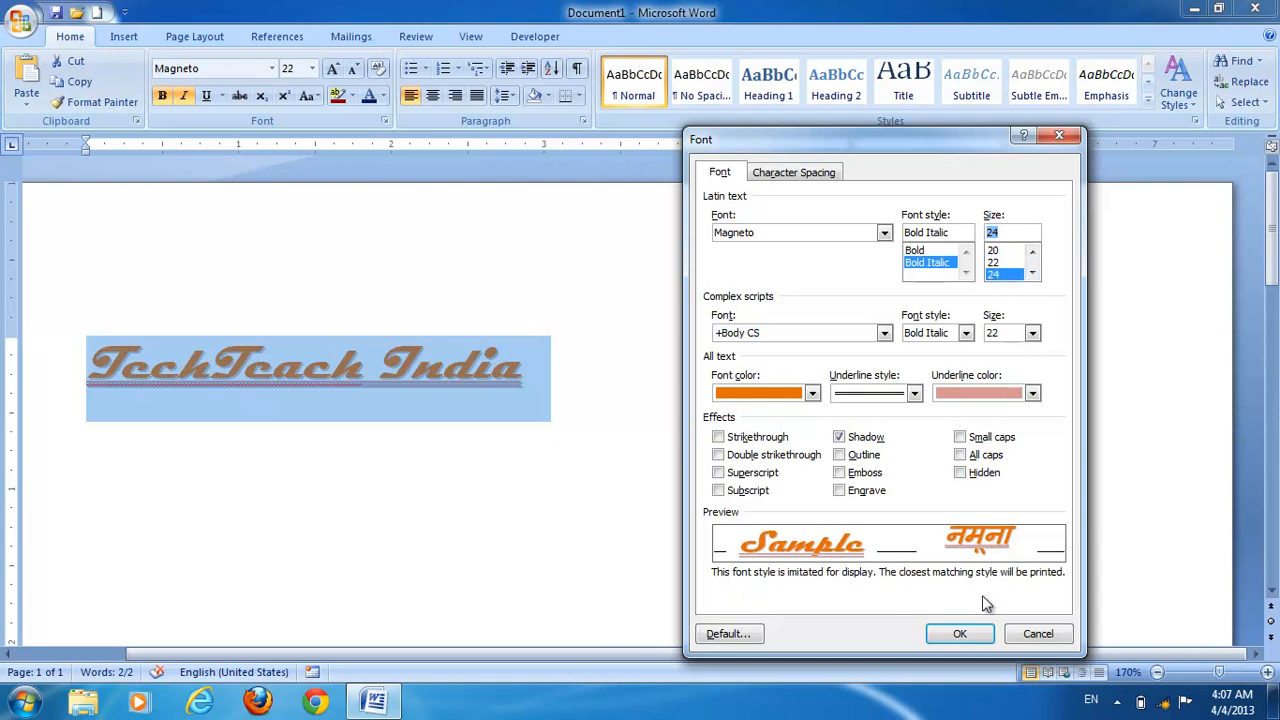
{"action": "left_click", "coordinate": [981, 634]}
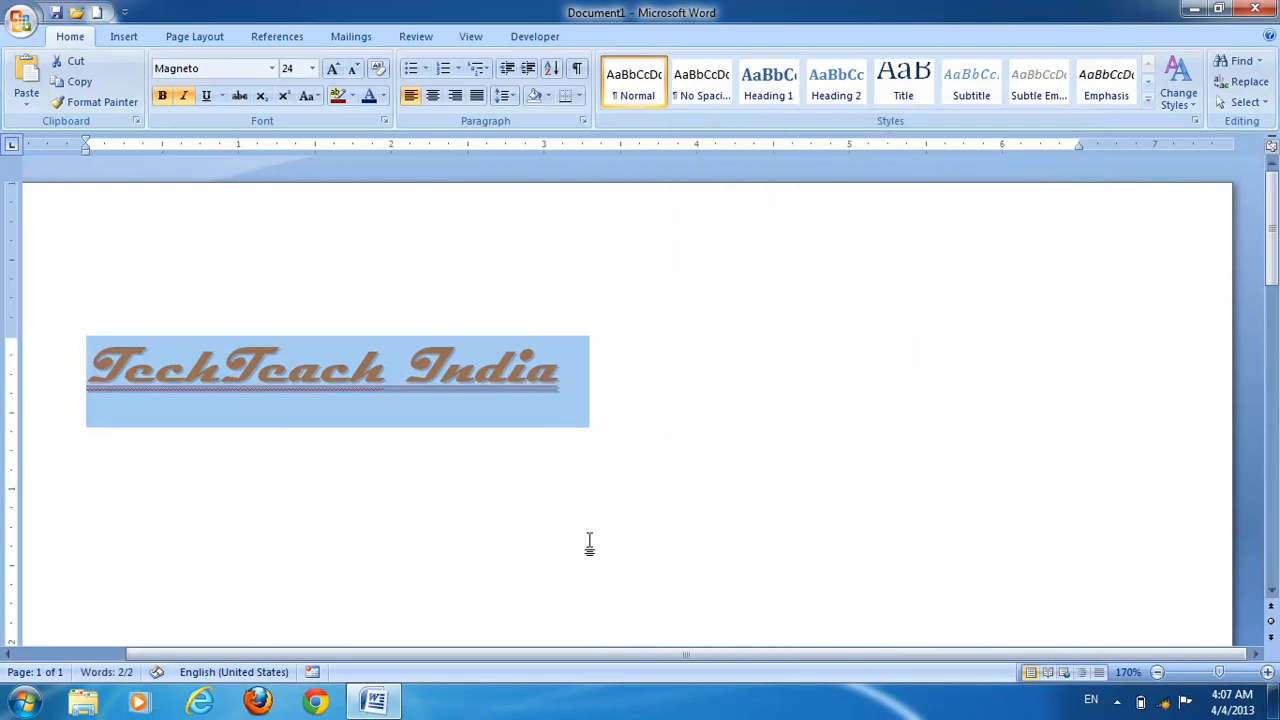
{"action": "left_click", "coordinate": [608, 370]}
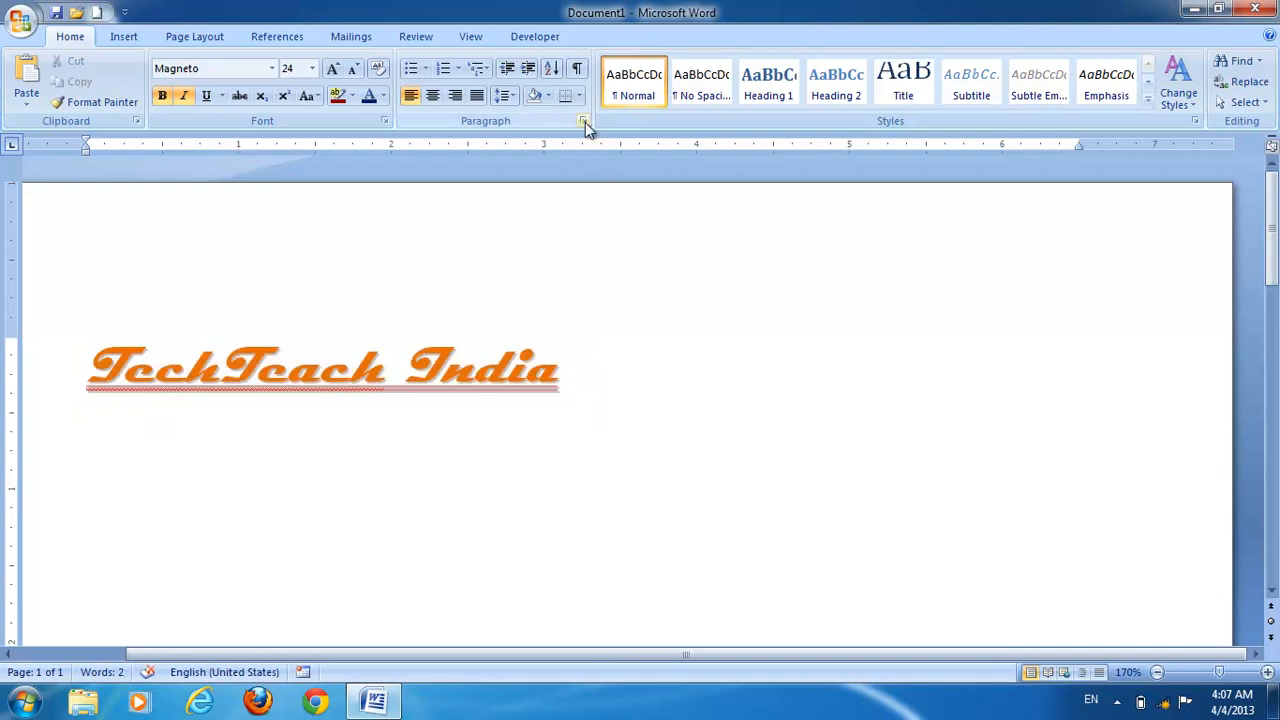
Examine the paragraph indentation and spacing settings, closing them without changes
{"action": "left_click", "coordinate": [584, 121]}
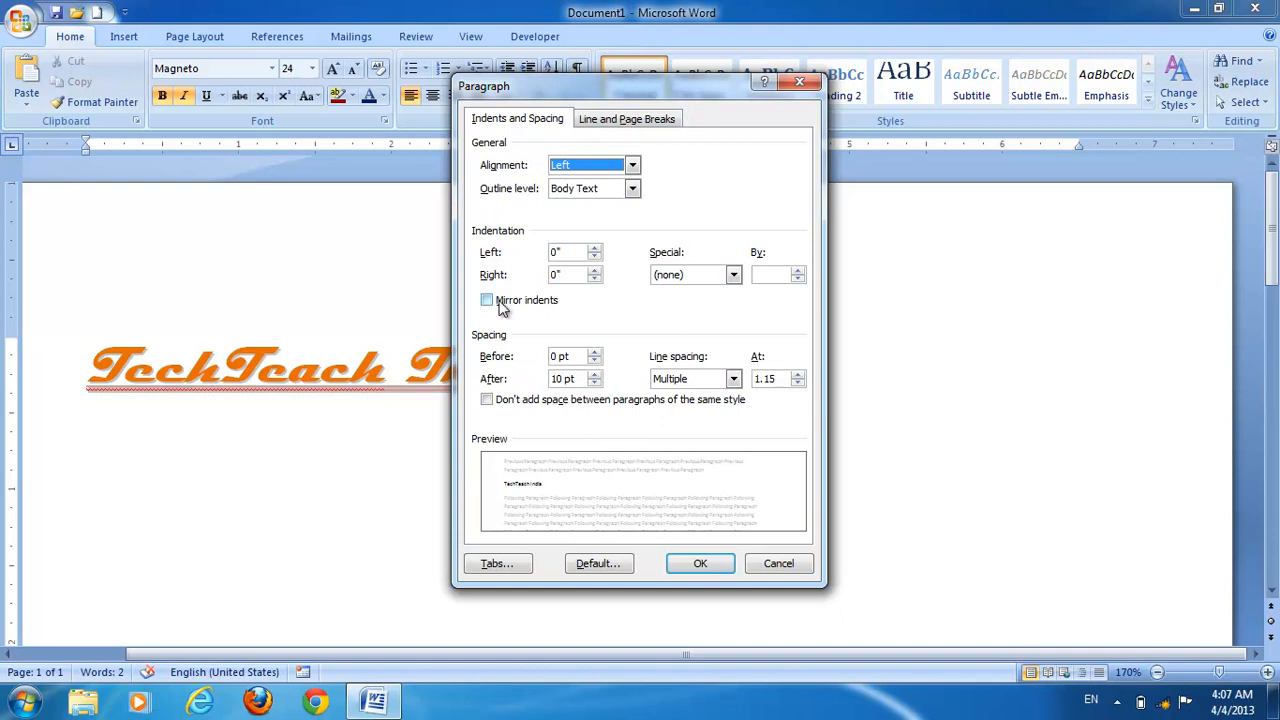
{"action": "left_click", "coordinate": [789, 84]}
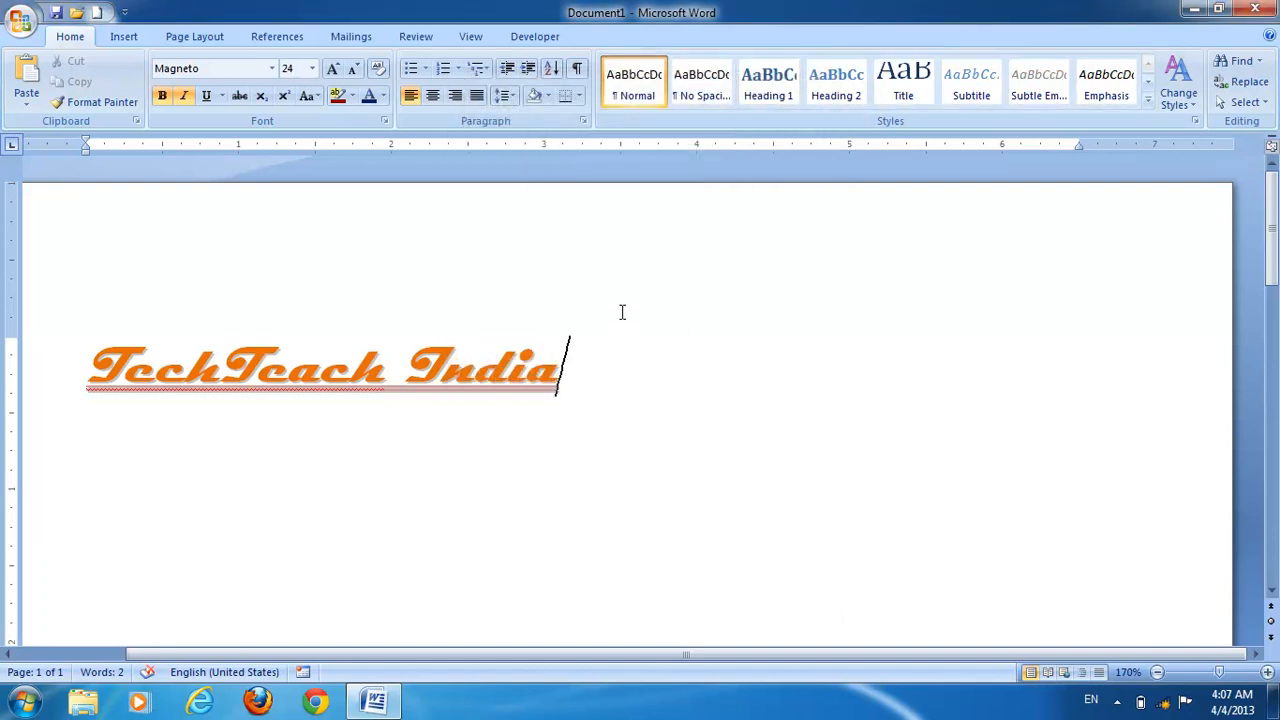
{"action": "left_click", "coordinate": [125, 13]}
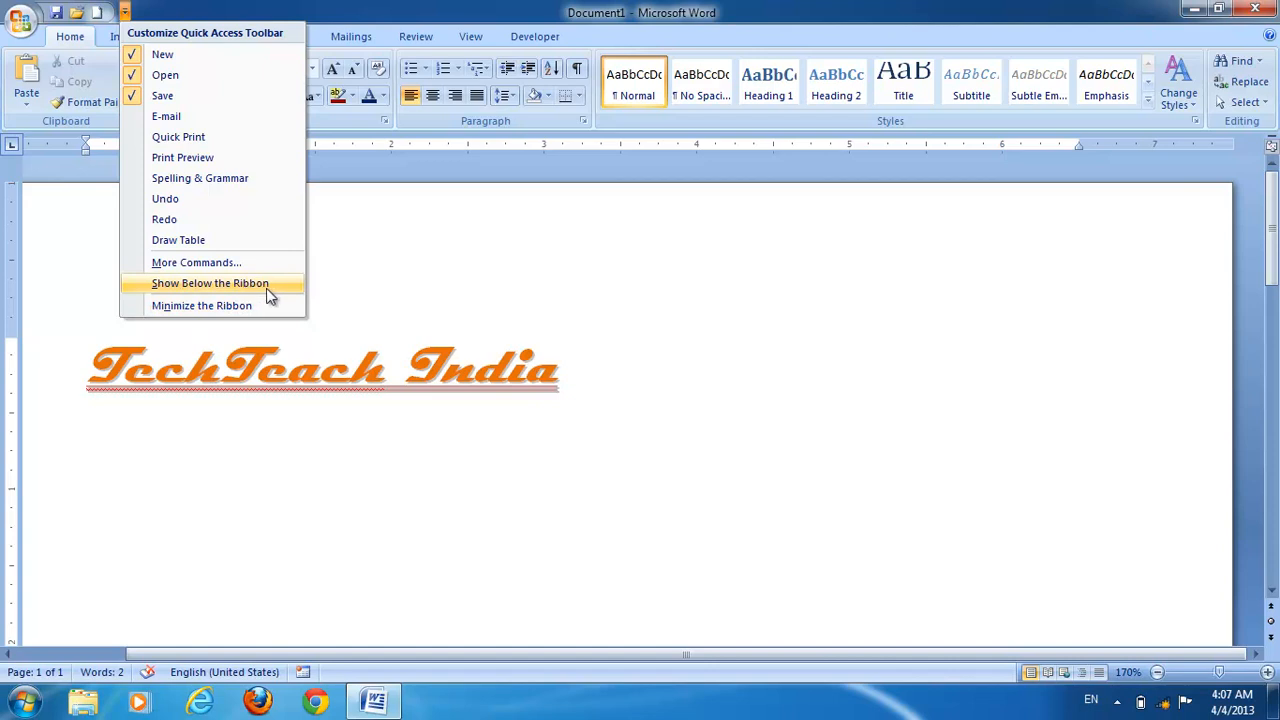
{"action": "left_click", "coordinate": [340, 289]}
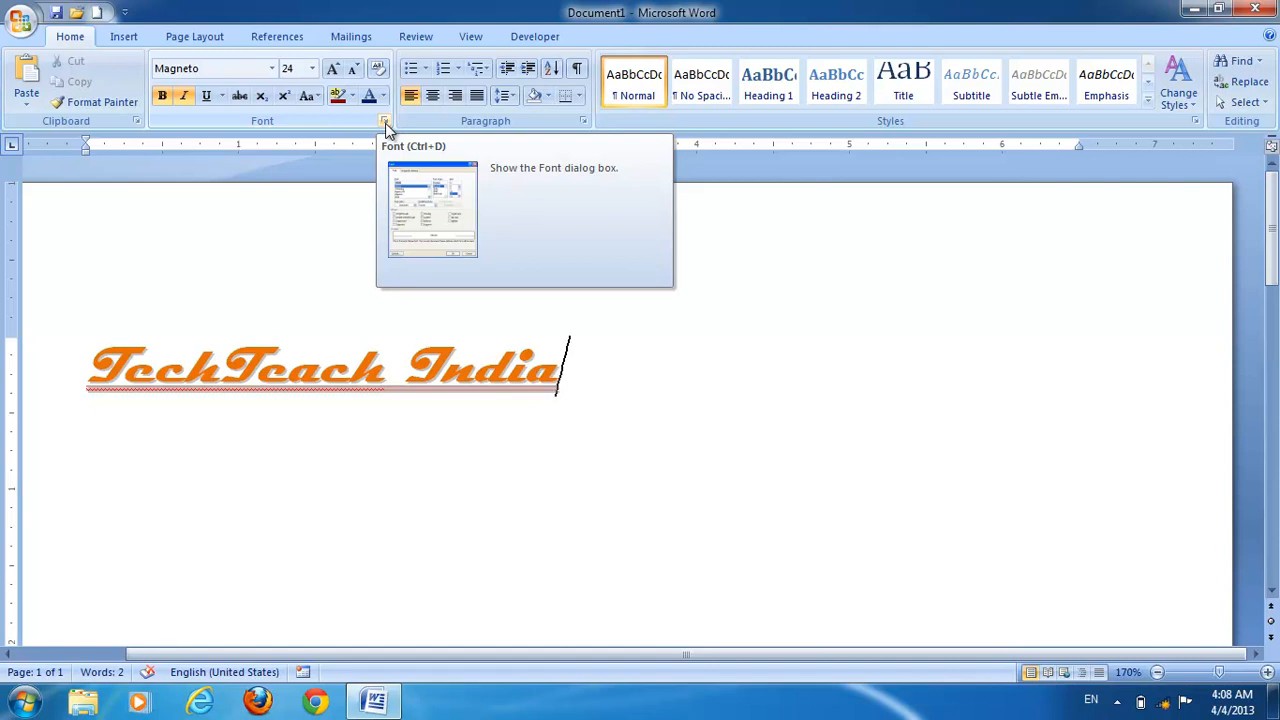
{"action": "left_click", "coordinate": [247, 210]}
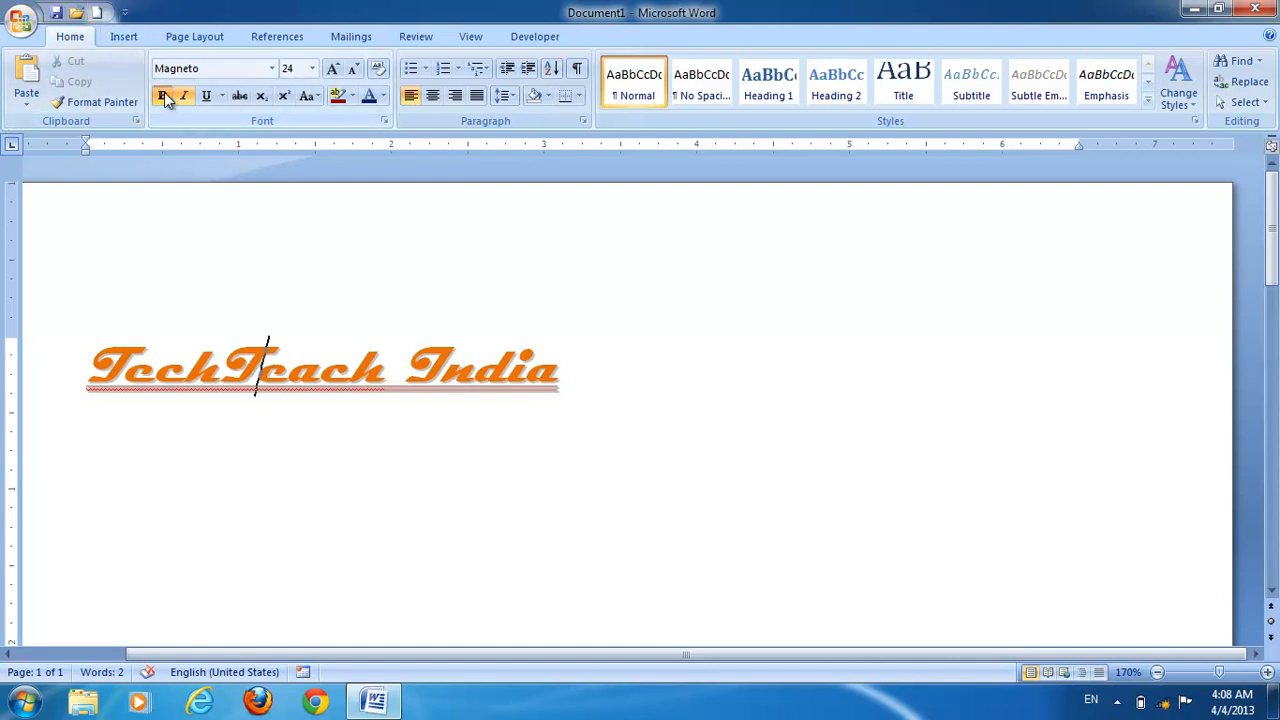
Minimize the ribbon and temporarily reveal its Home, Insert and Page Layout commands in turn, collapsing each again
{"action": "left_click", "coordinate": [126, 16]}
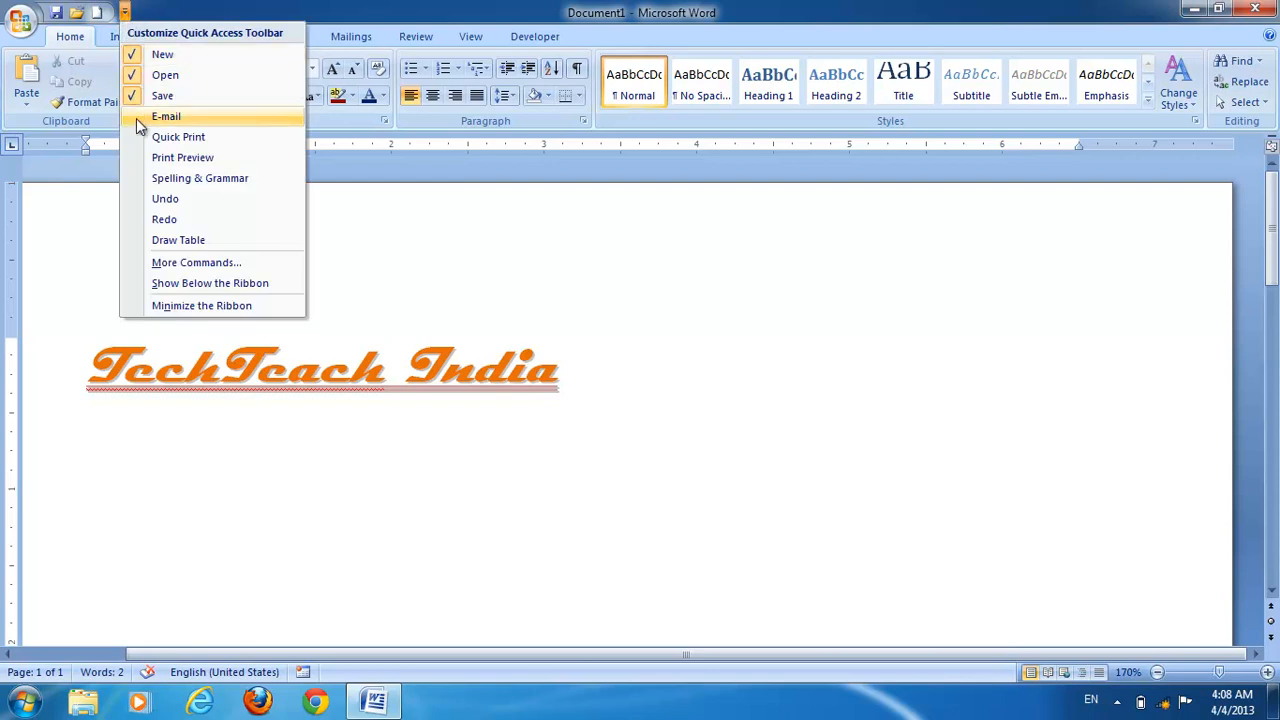
{"action": "left_click", "coordinate": [242, 308]}
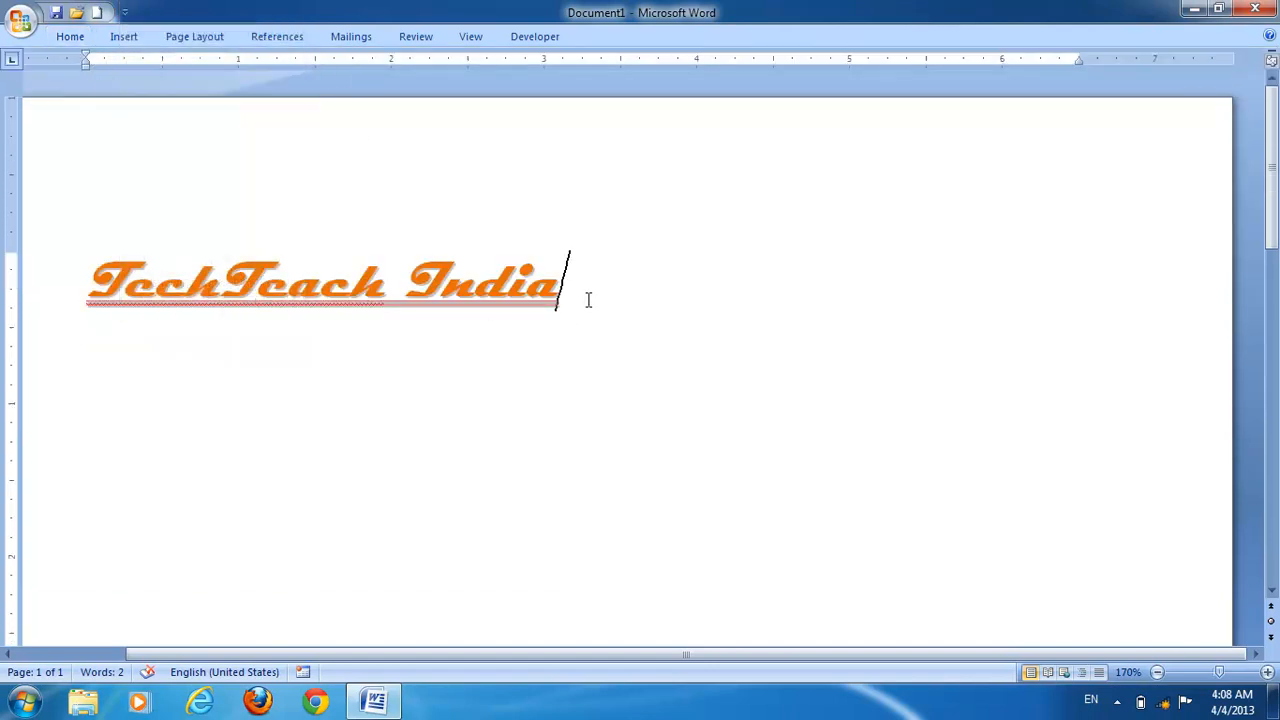
{"action": "left_click", "coordinate": [72, 35]}
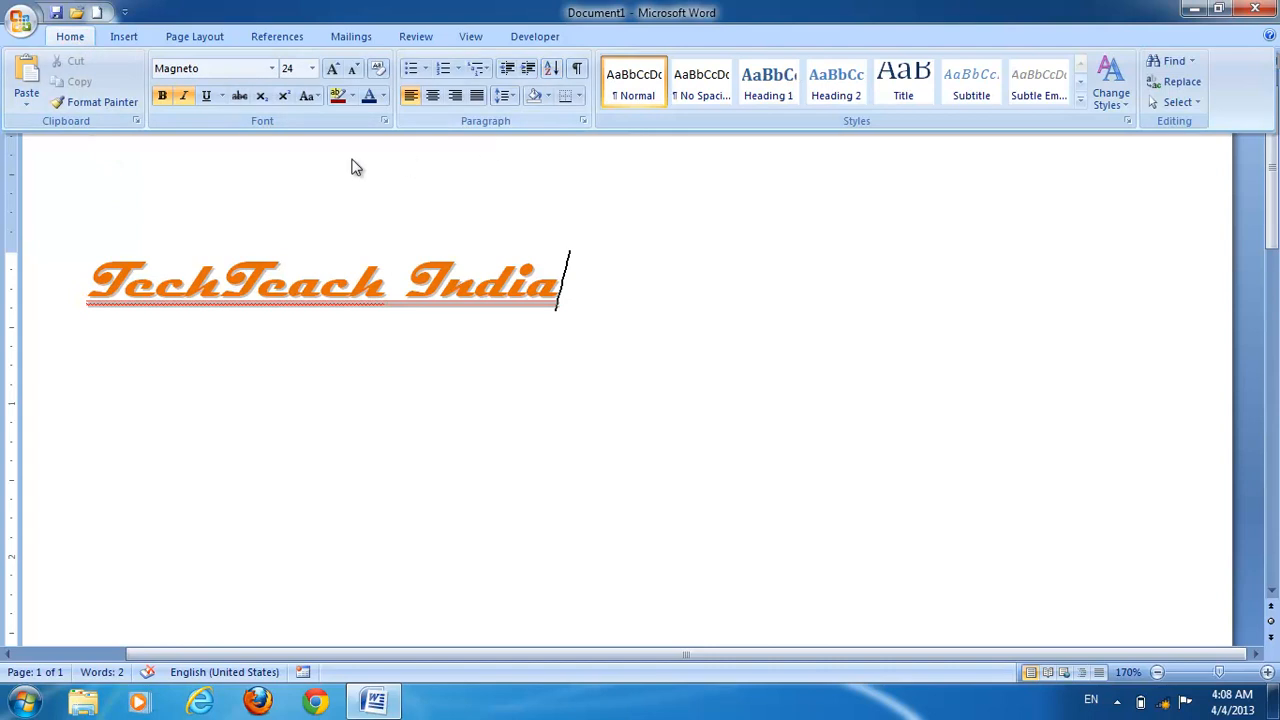
{"action": "left_click", "coordinate": [303, 186]}
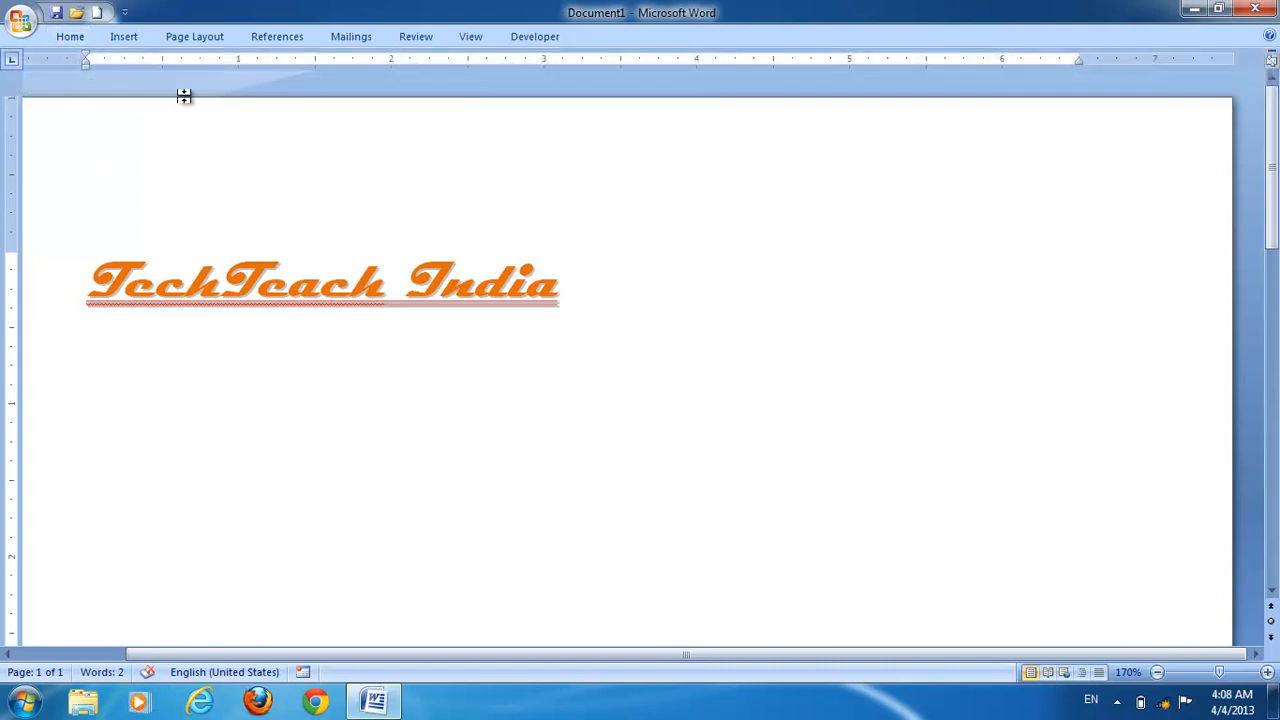
{"action": "left_click", "coordinate": [123, 38]}
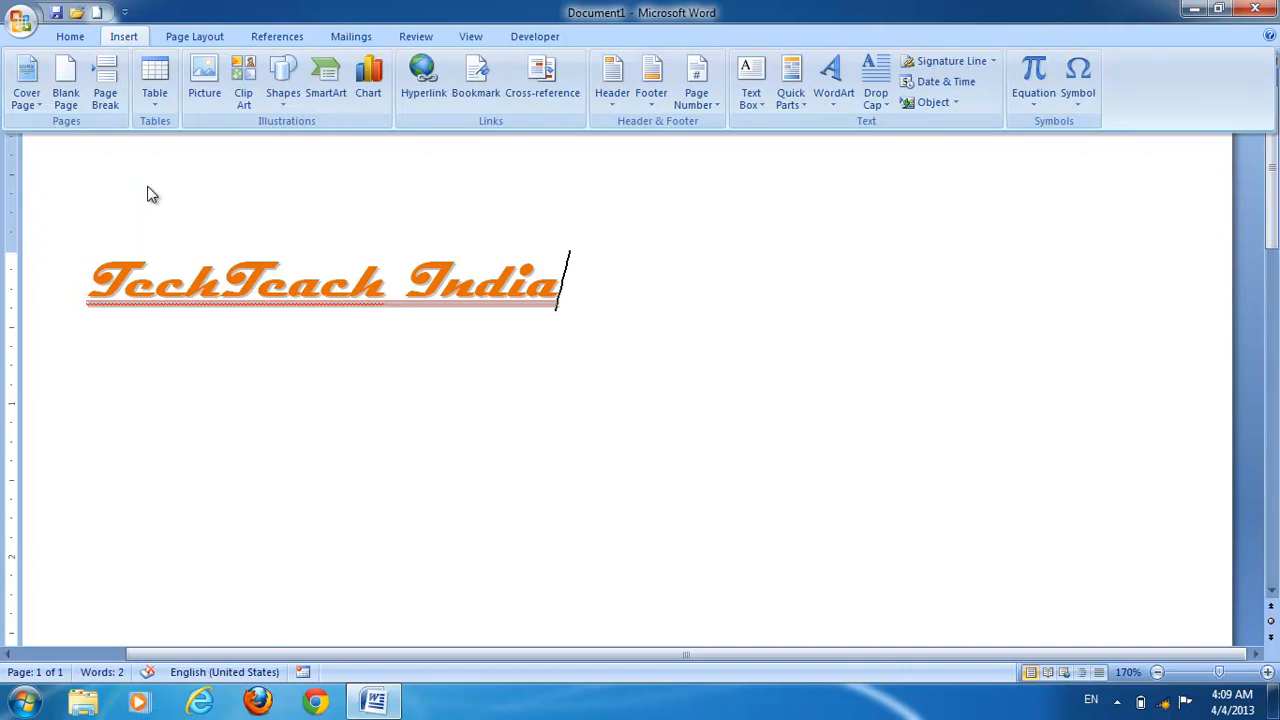
{"action": "left_click", "coordinate": [210, 205]}
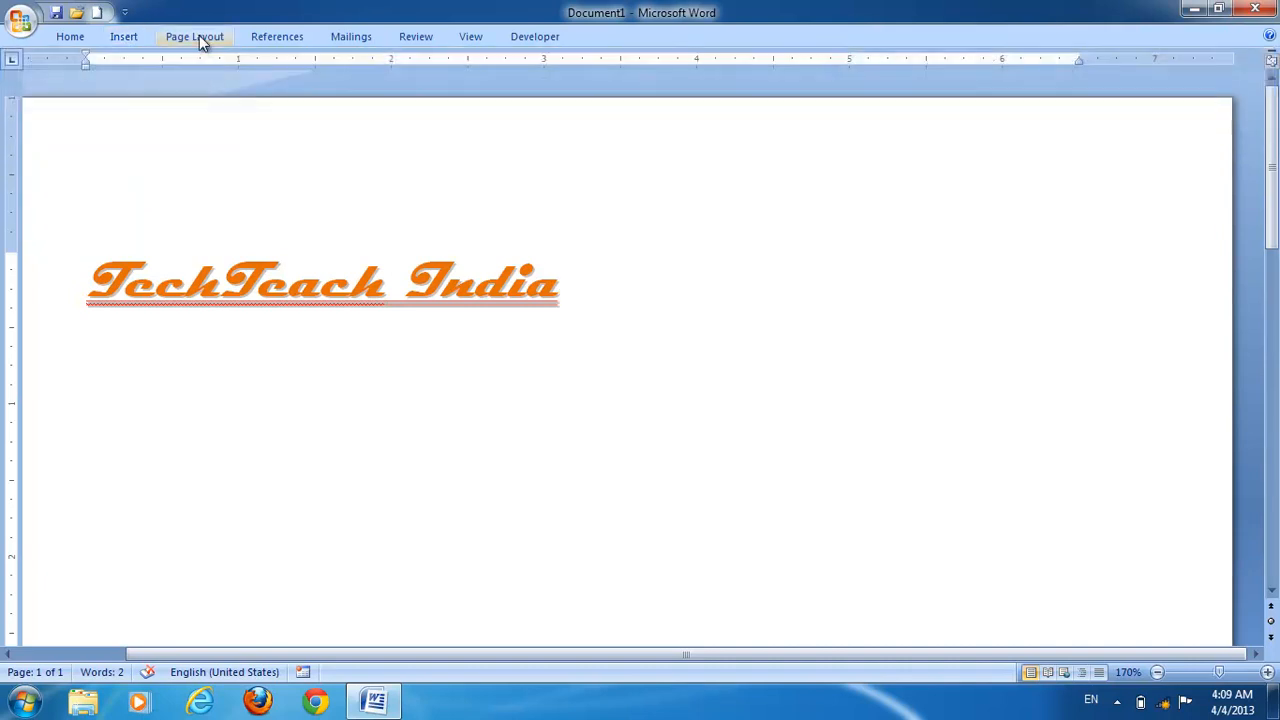
{"action": "left_click", "coordinate": [199, 36]}
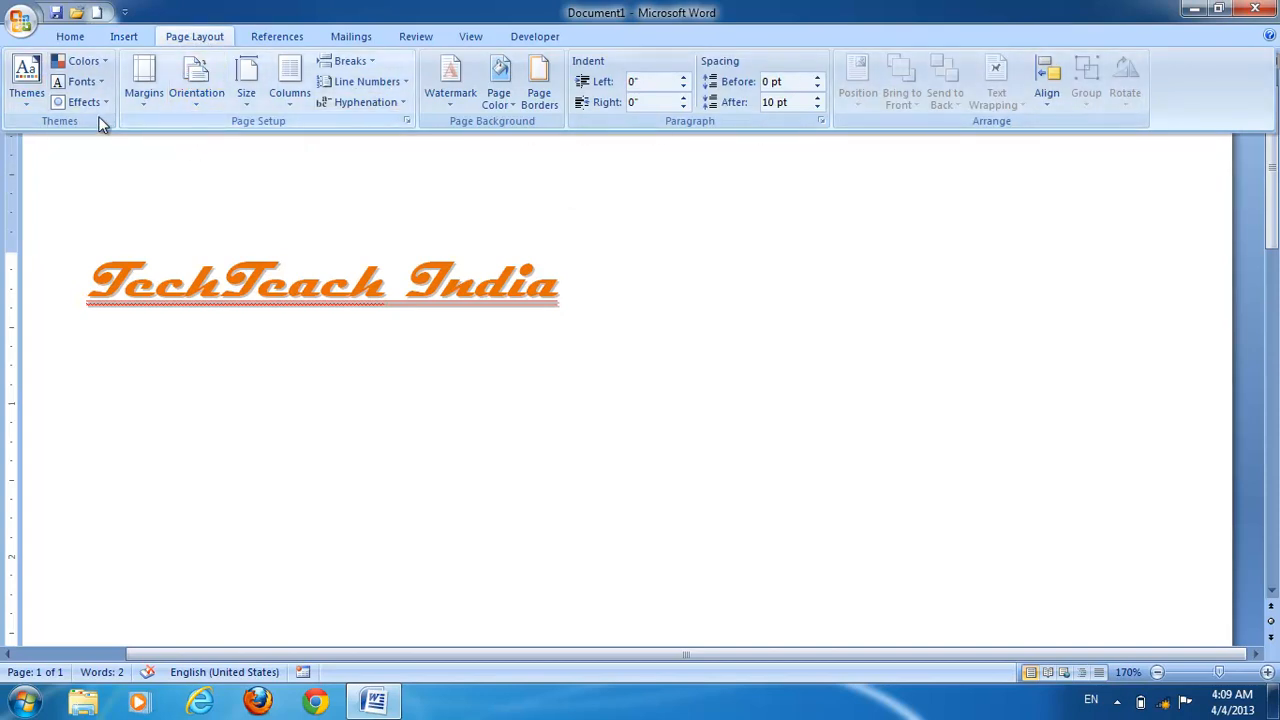
{"action": "left_click", "coordinate": [143, 189]}
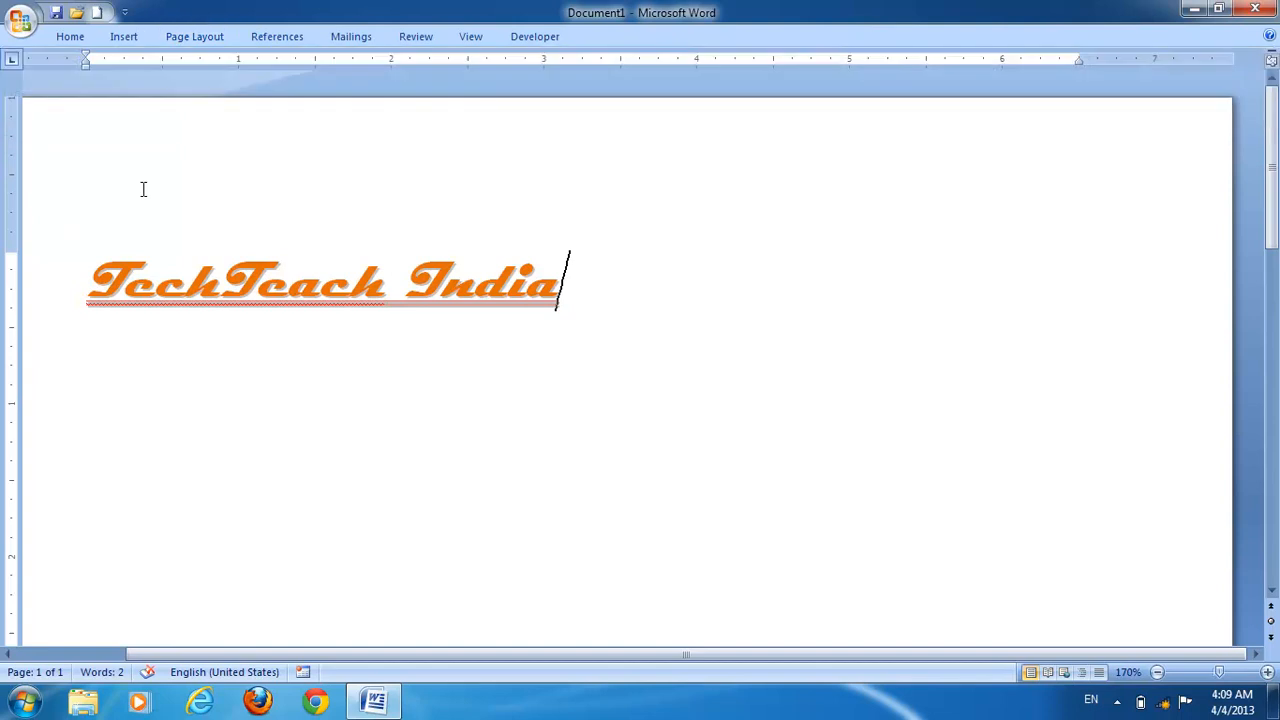
Move the Quick Access Toolbar below the ribbon
{"action": "left_click", "coordinate": [125, 12]}
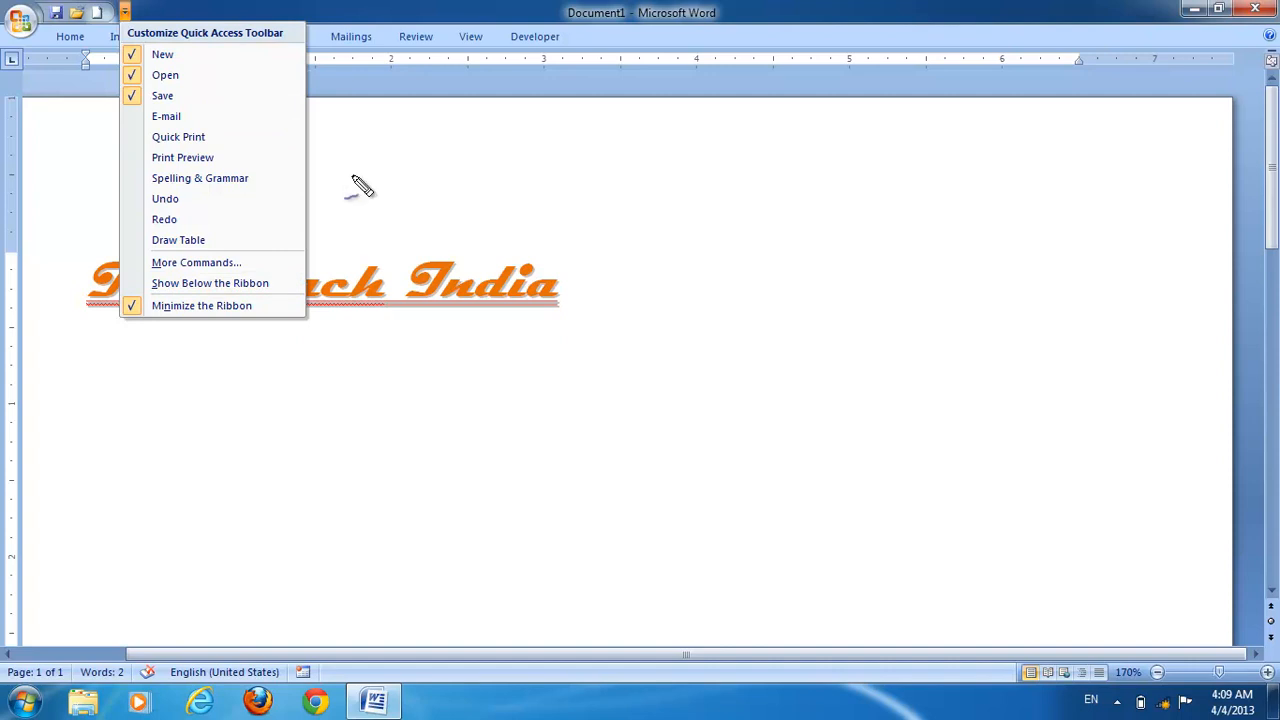
{"action": "mouse_move", "coordinate": [36, 4]}
{"action": "left_mouse_down"}
{"action": "mouse_move", "coordinate": [108, 42]}
{"action": "mouse_move", "coordinate": [146, 8]}
{"action": "mouse_move", "coordinate": [38, 4]}
{"action": "left_mouse_up"}
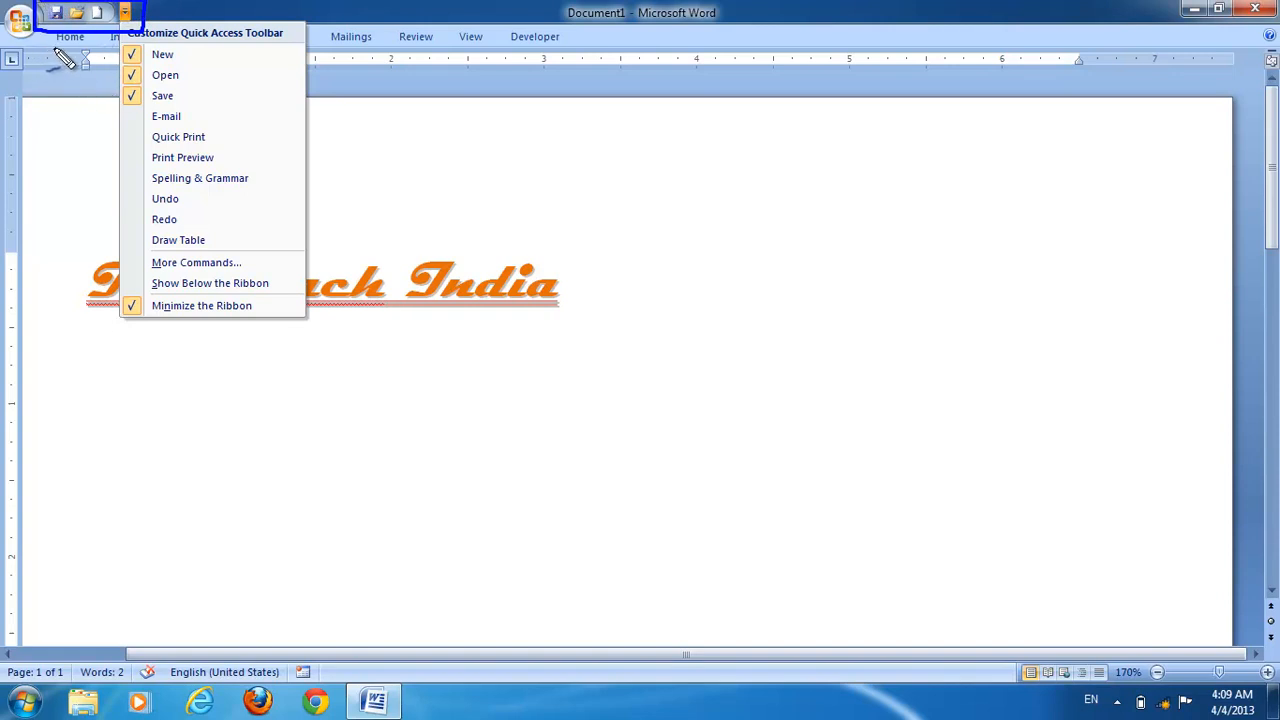
{"action": "mouse_move", "coordinate": [140, 278]}
{"action": "left_mouse_down"}
{"action": "mouse_move", "coordinate": [141, 297]}
{"action": "mouse_move", "coordinate": [271, 295]}
{"action": "mouse_move", "coordinate": [273, 278]}
{"action": "mouse_move", "coordinate": [182, 267]}
{"action": "mouse_move", "coordinate": [141, 278]}
{"action": "left_mouse_up"}
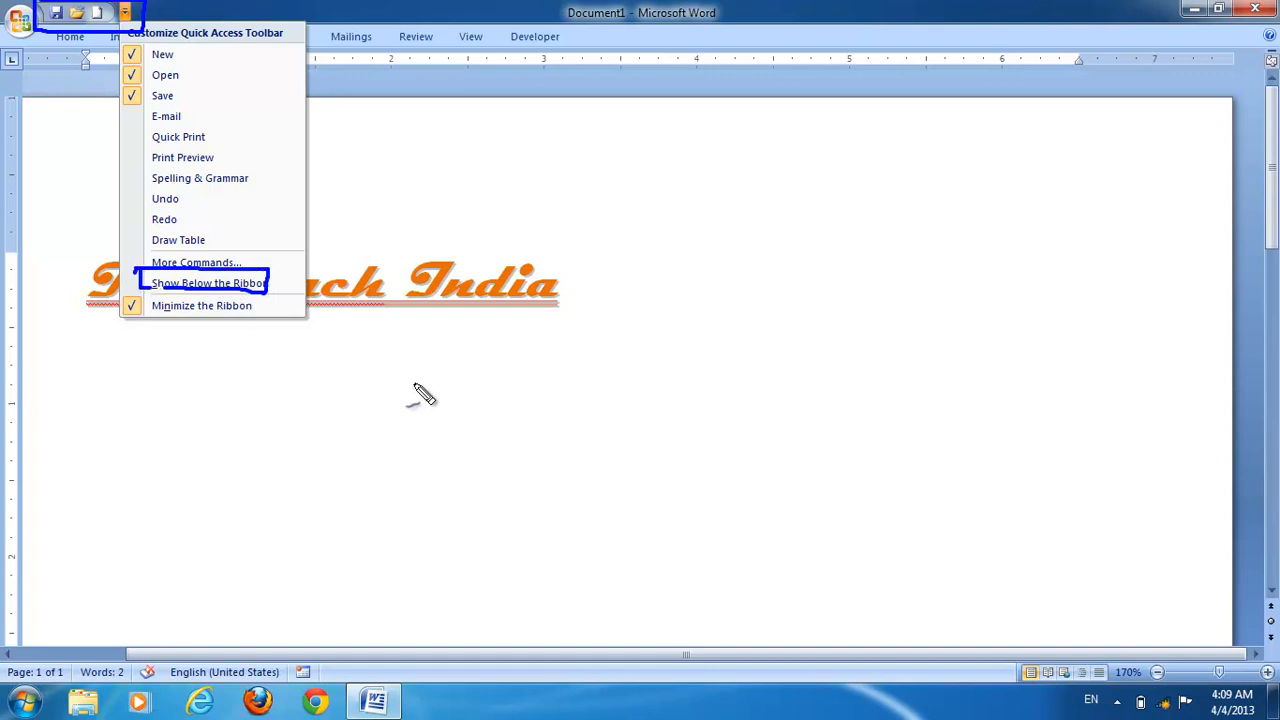
{"action": "key", "text": "Escape"}
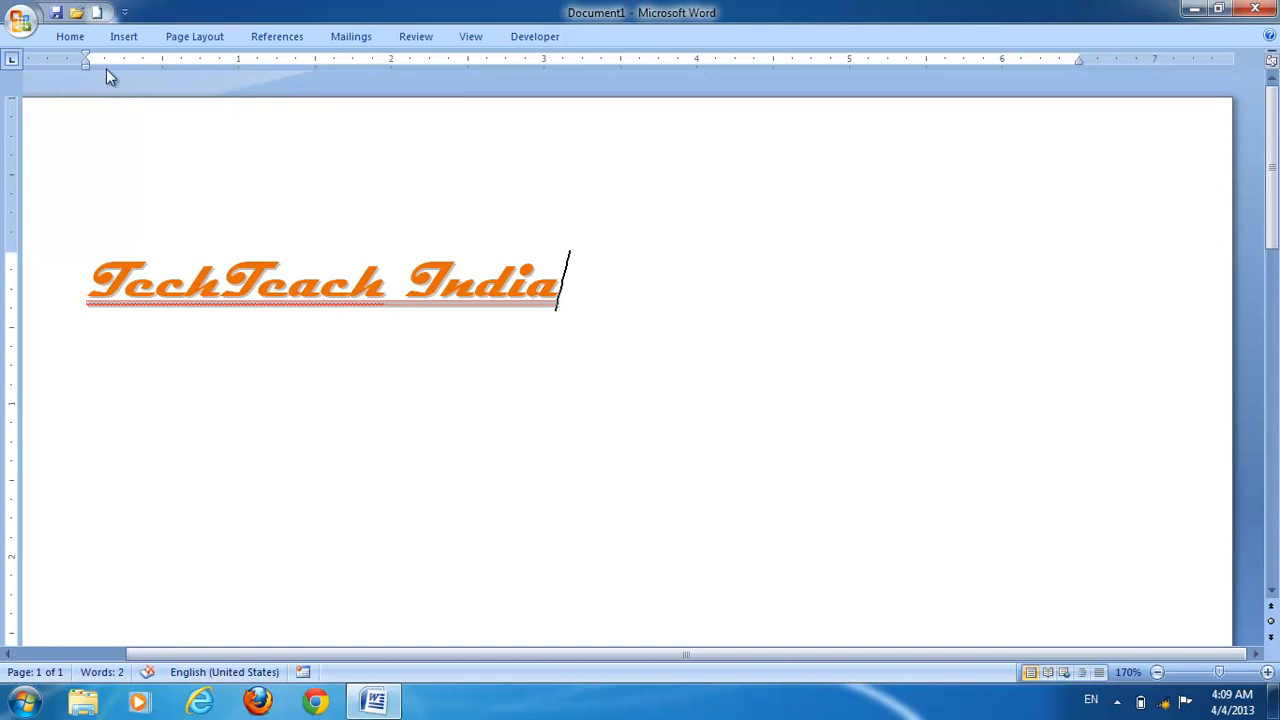
{"action": "left_click", "coordinate": [125, 12]}
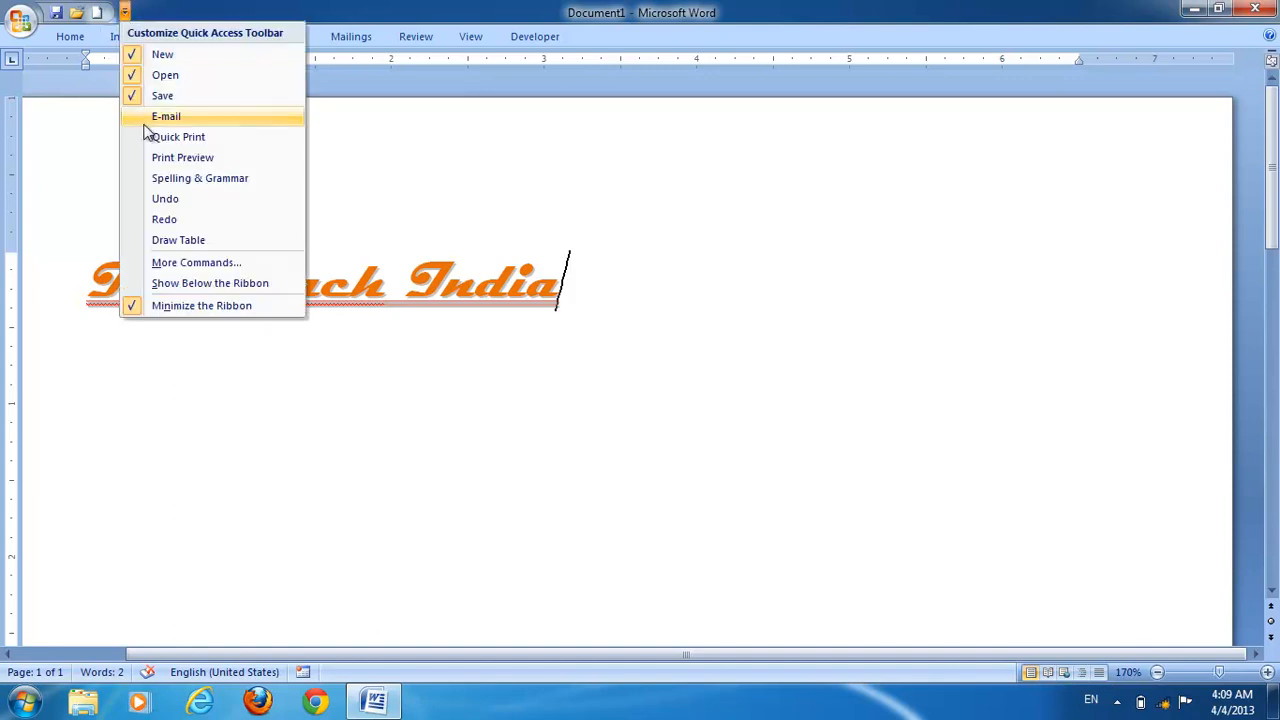
{"action": "left_click", "coordinate": [170, 285]}
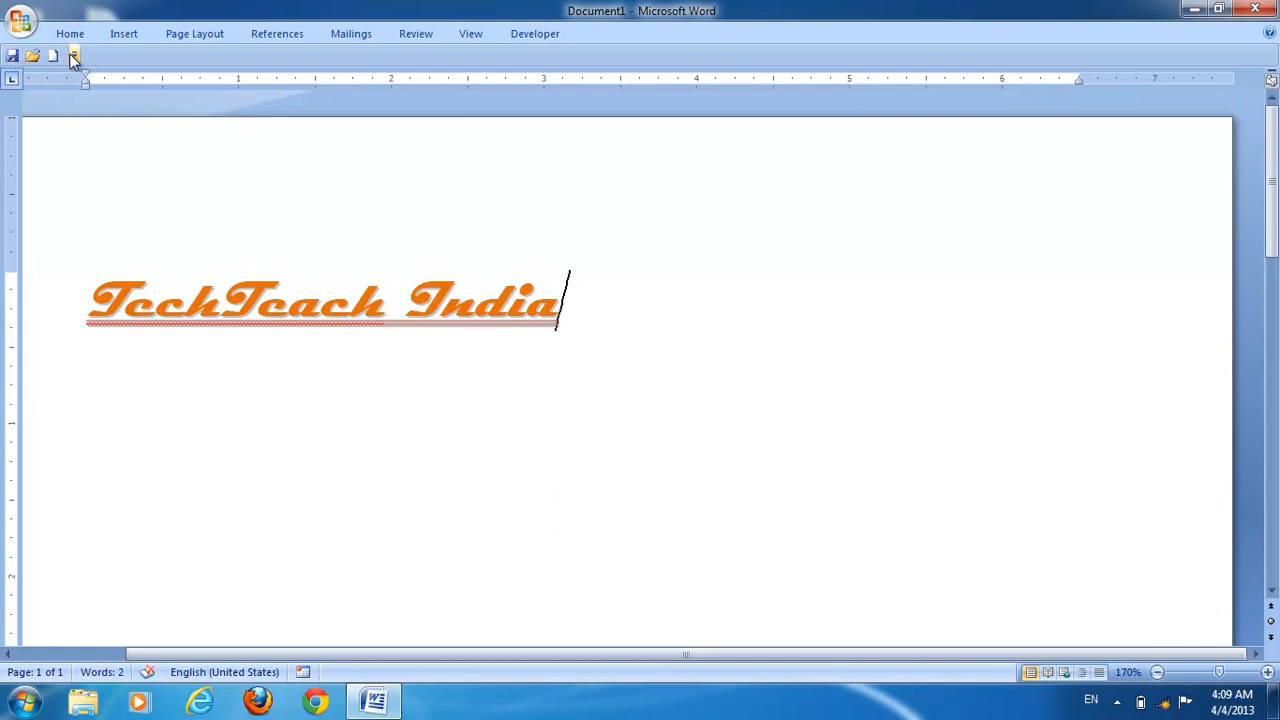
Turn off ribbon minimizing and display the Home commands
{"action": "left_click", "coordinate": [74, 56]}
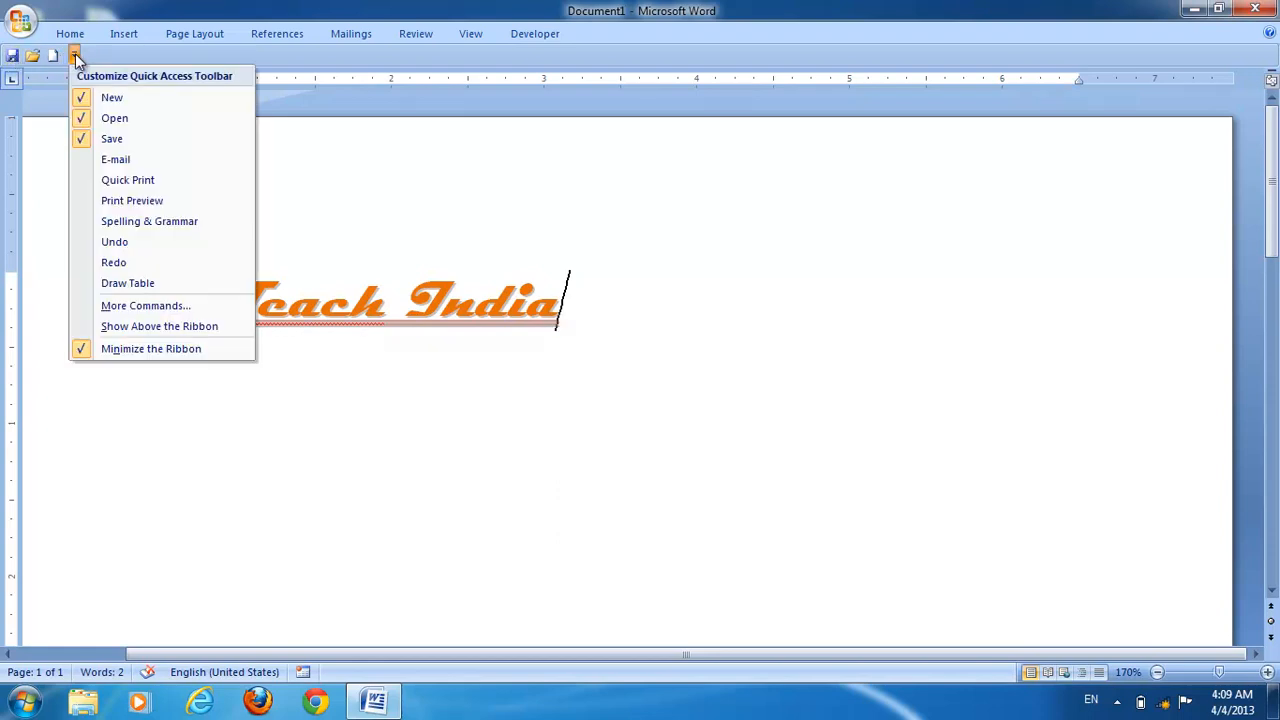
{"action": "left_click", "coordinate": [87, 350]}
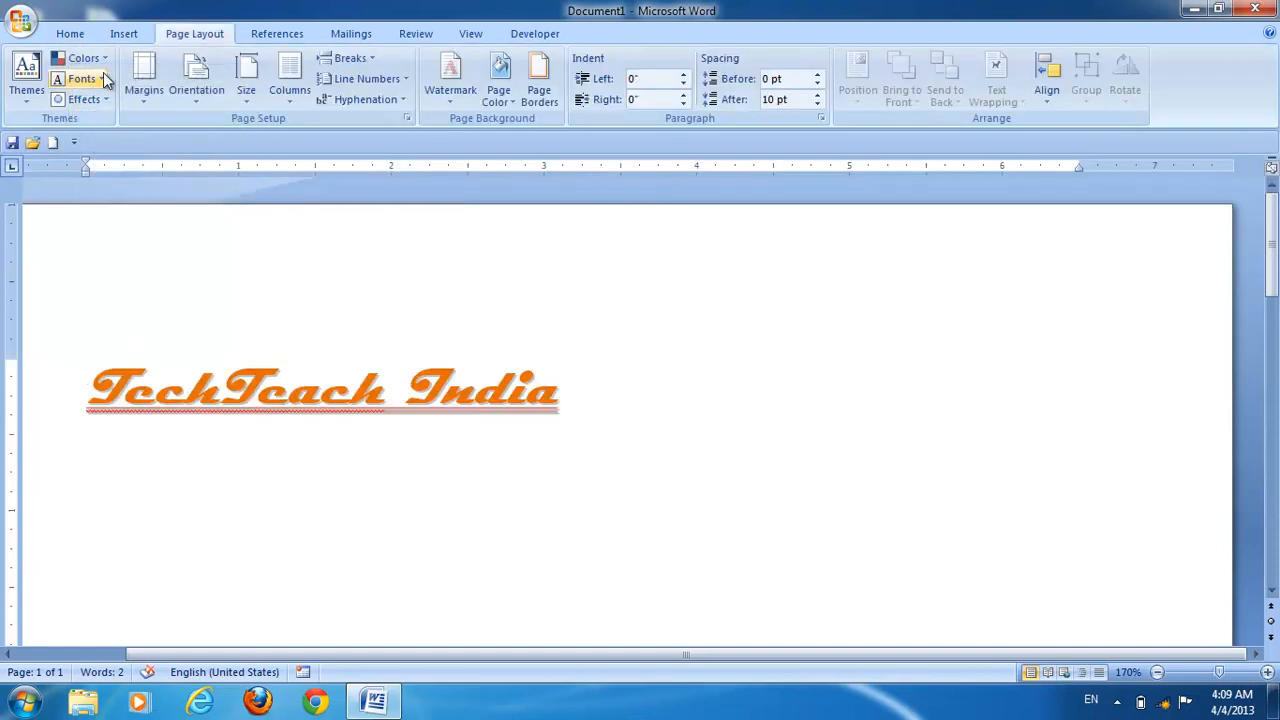
{"action": "left_click", "coordinate": [72, 36]}
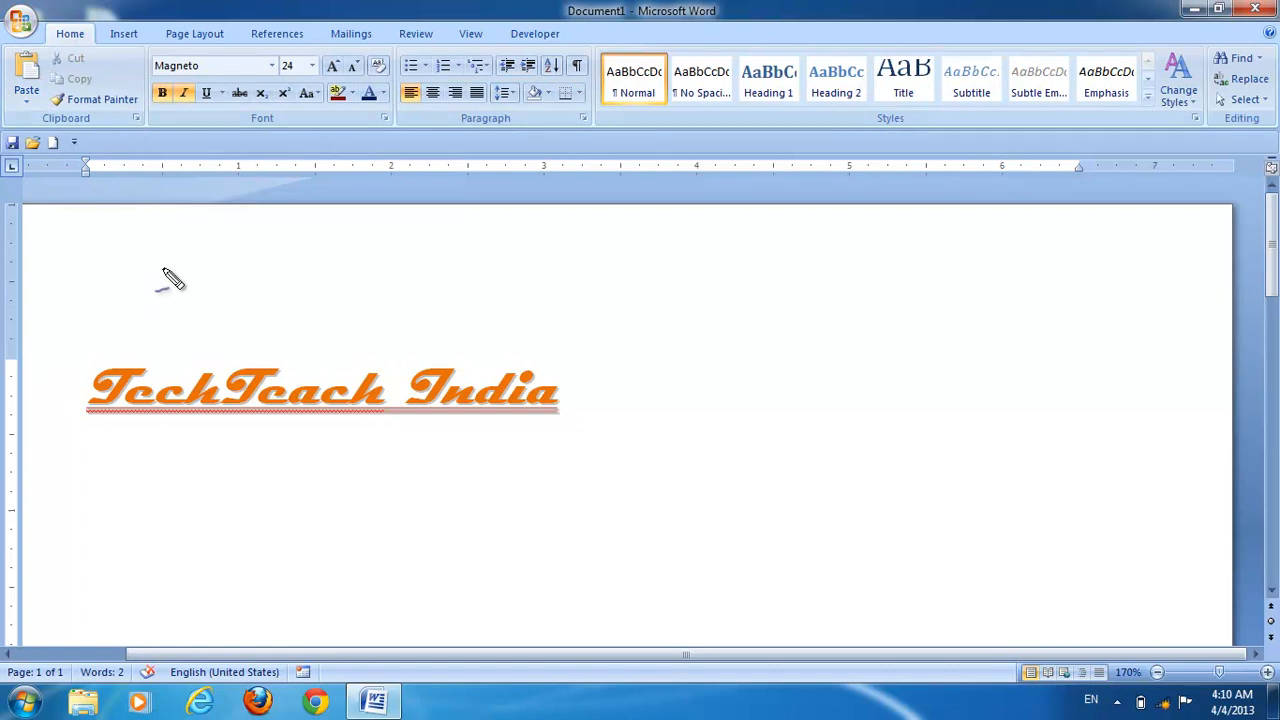
{"action": "mouse_move", "coordinate": [45, 27]}
{"action": "left_mouse_down"}
{"action": "mouse_move", "coordinate": [4, 74]}
{"action": "mouse_move", "coordinate": [8, 136]}
{"action": "mouse_move", "coordinate": [400, 134]}
{"action": "left_mouse_up"}
{"action": "left_click_drag", "start_coordinate": [50, 20], "coordinate": [650, 14]}
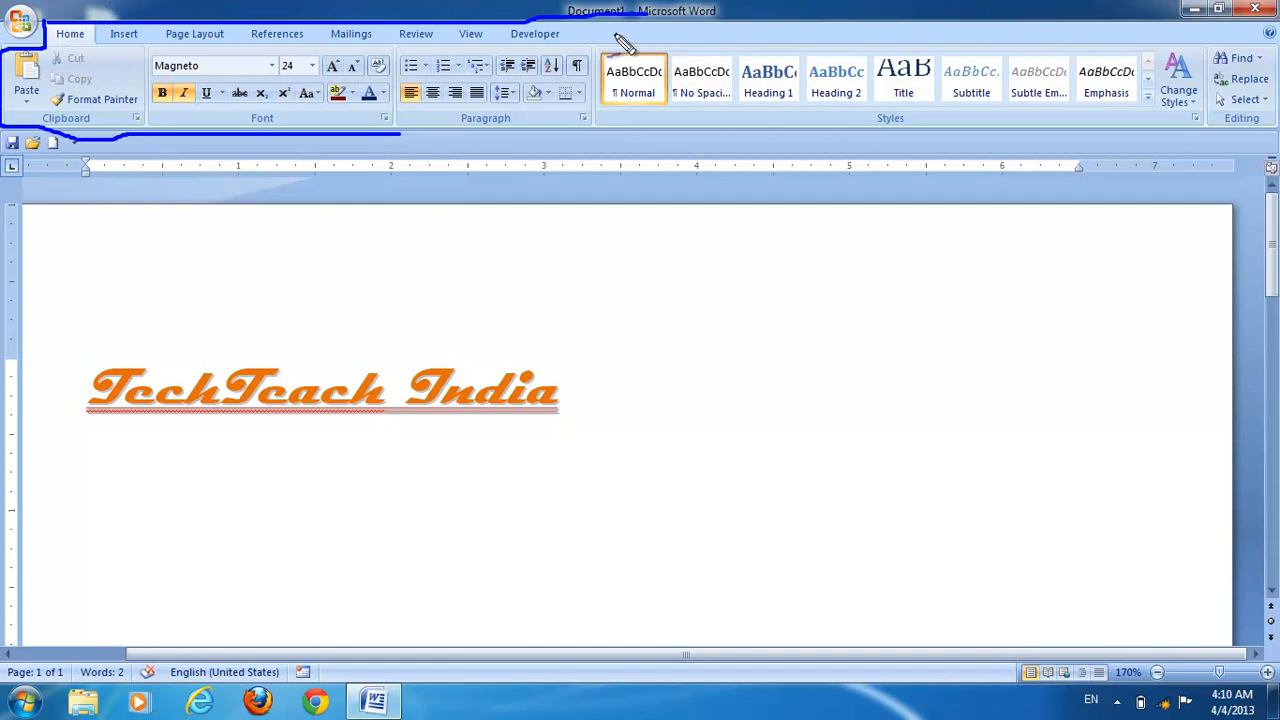
{"action": "left_click_drag", "start_coordinate": [391, 131], "coordinate": [575, 131]}
{"action": "left_click_drag", "start_coordinate": [50, 46], "coordinate": [88, 44]}
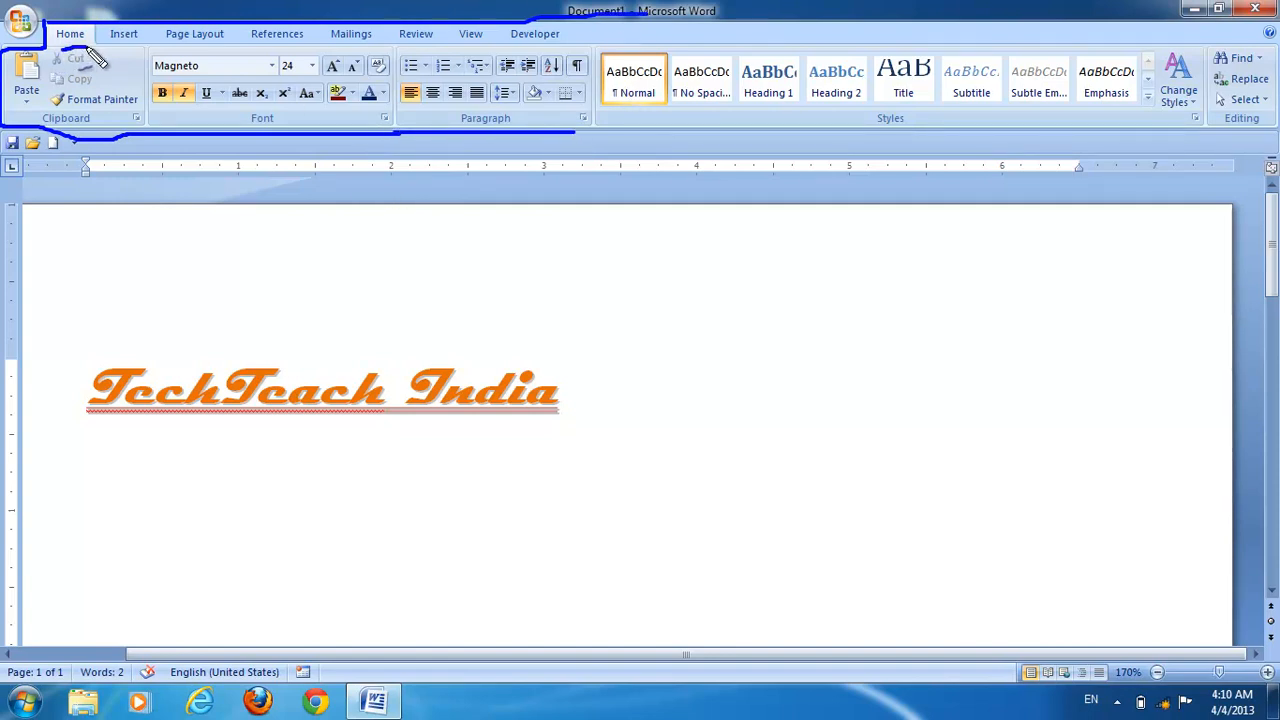
{"action": "left_click_drag", "start_coordinate": [44, 127], "coordinate": [92, 125]}
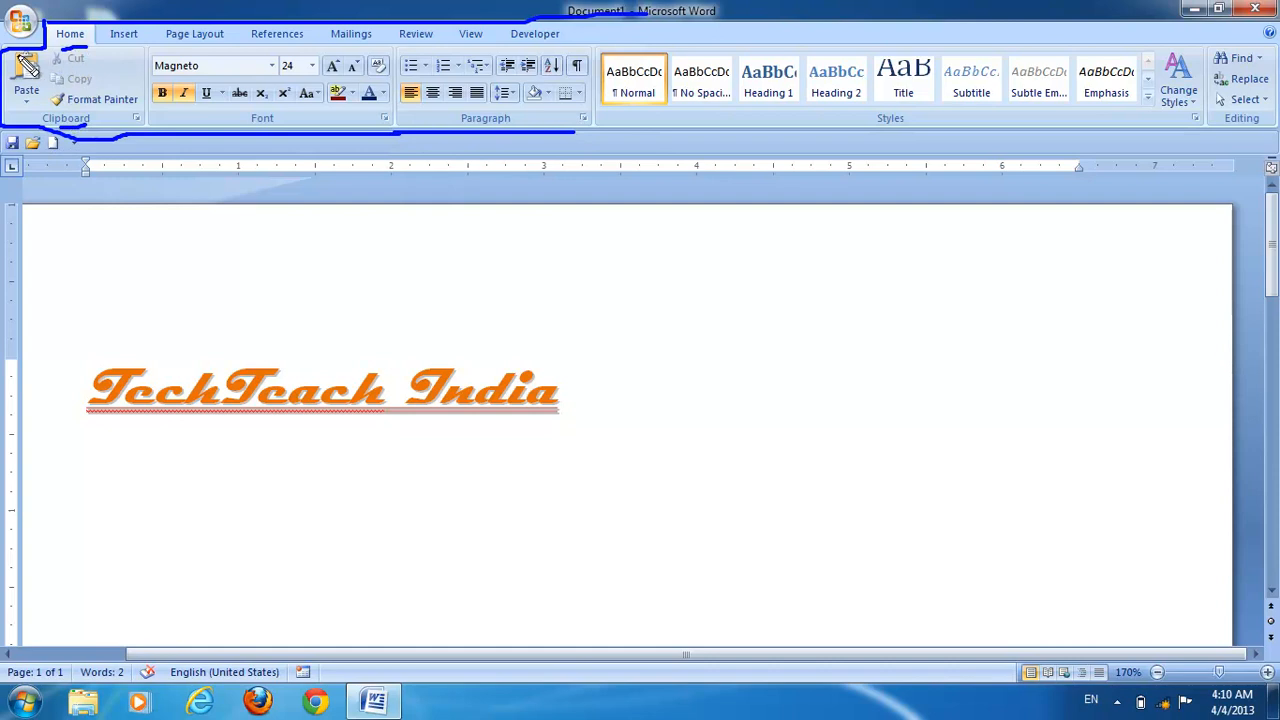
{"action": "mouse_move", "coordinate": [22, 62]}
{"action": "left_mouse_down"}
{"action": "mouse_move", "coordinate": [78, 117]}
{"action": "mouse_move", "coordinate": [133, 85]}
{"action": "mouse_move", "coordinate": [20, 58]}
{"action": "left_mouse_up"}
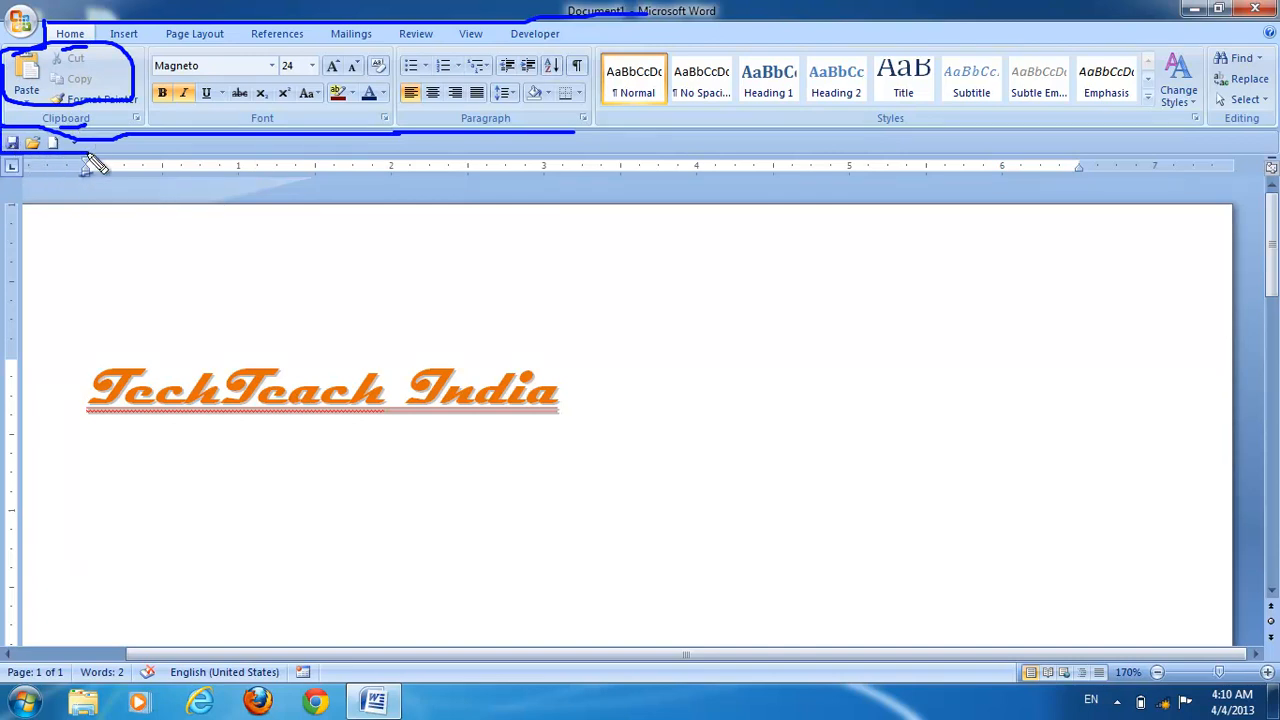
{"action": "left_click_drag", "start_coordinate": [88, 130], "coordinate": [4, 150]}
{"action": "key", "text": "Escape"}
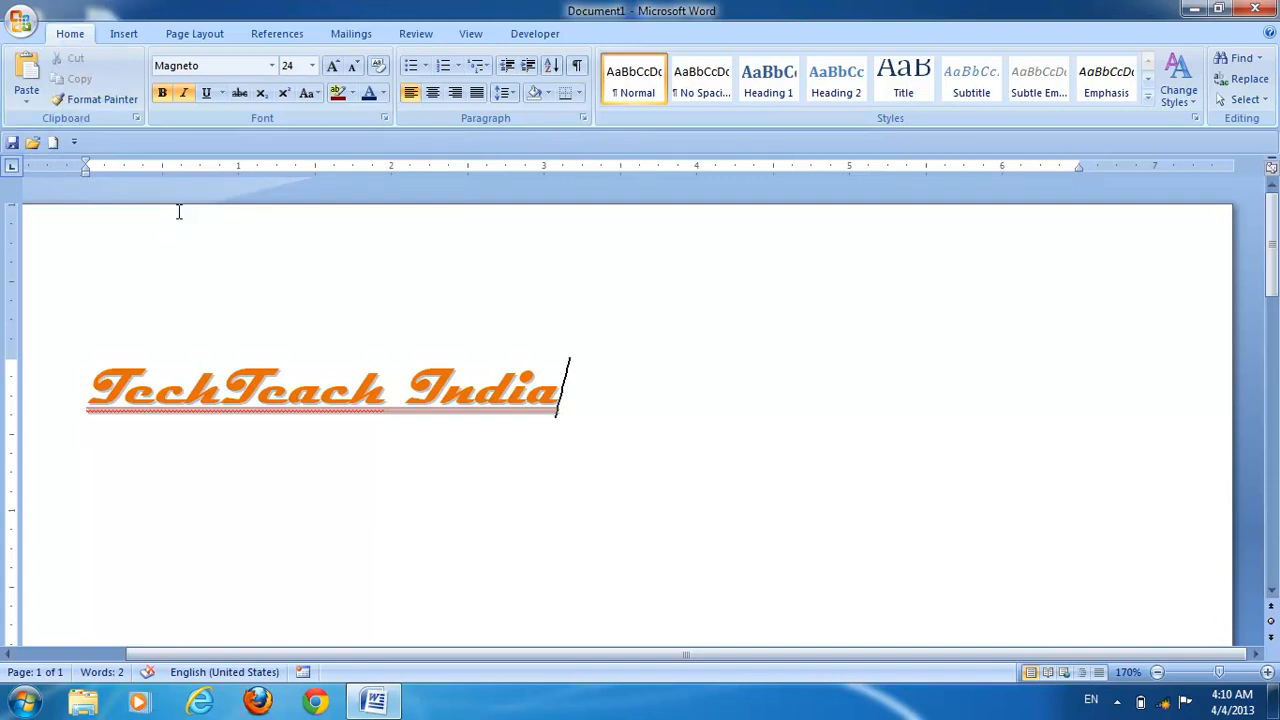
Move the Quick Access Toolbar back above the ribbon
{"action": "left_click", "coordinate": [74, 143]}
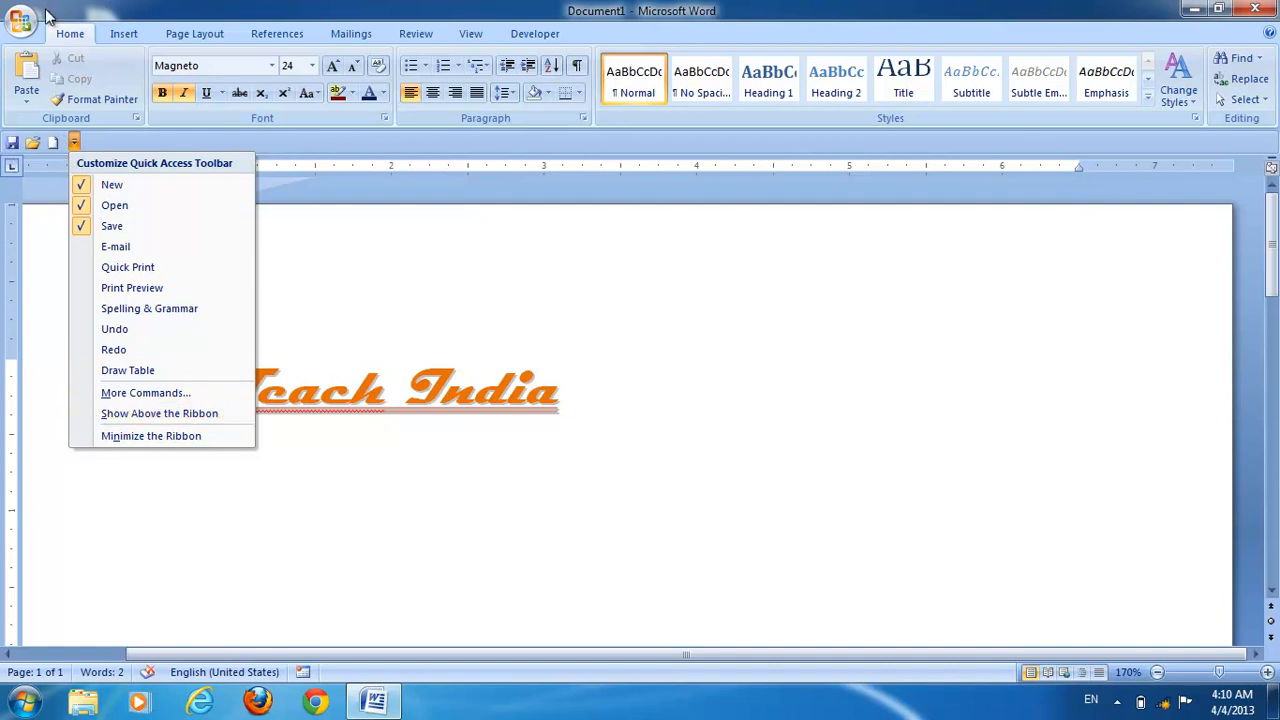
{"action": "left_click", "coordinate": [118, 415]}
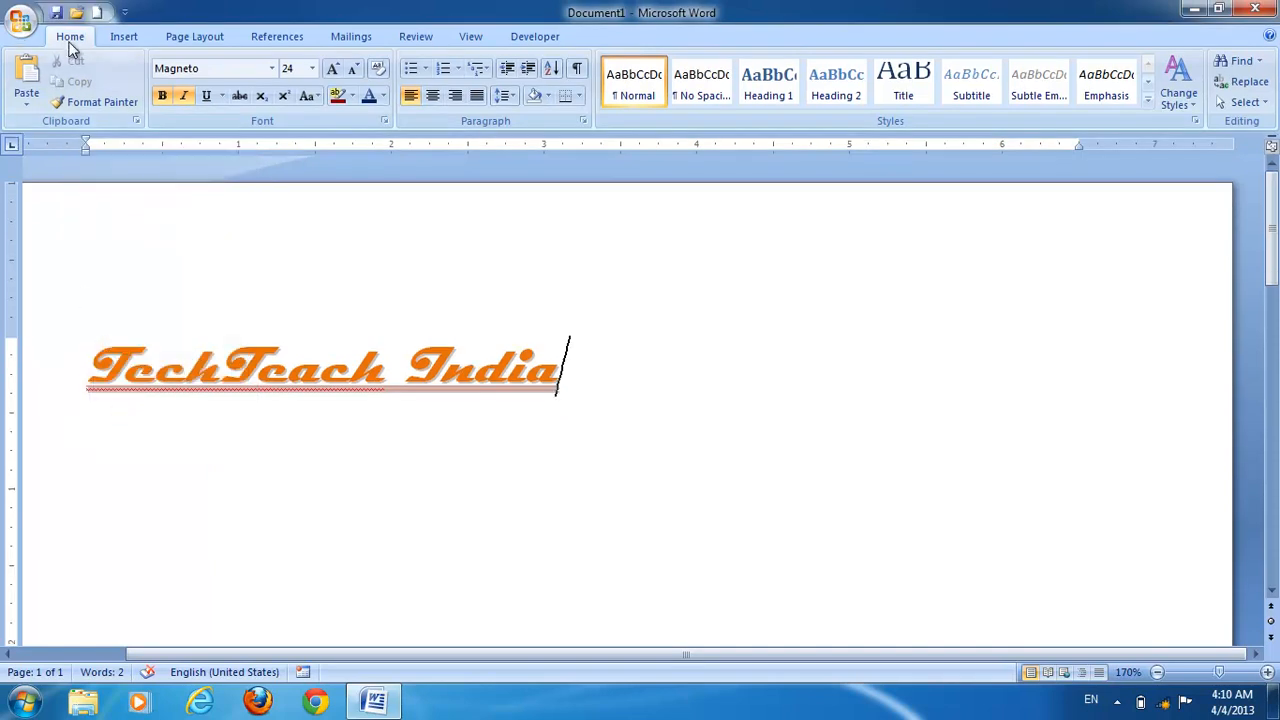